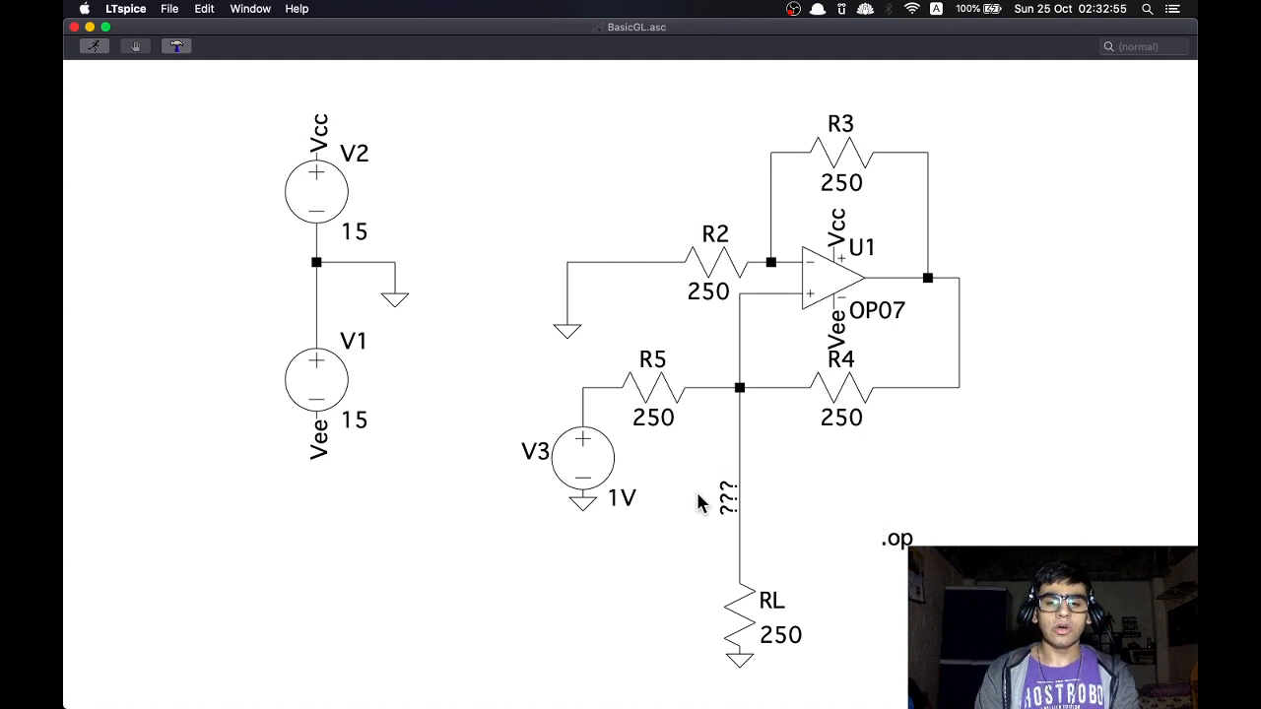
Run the operating point simulation of the BasicGL circuit and close the empty waveform window
{"action": "right_click", "coordinate": [803, 470]}
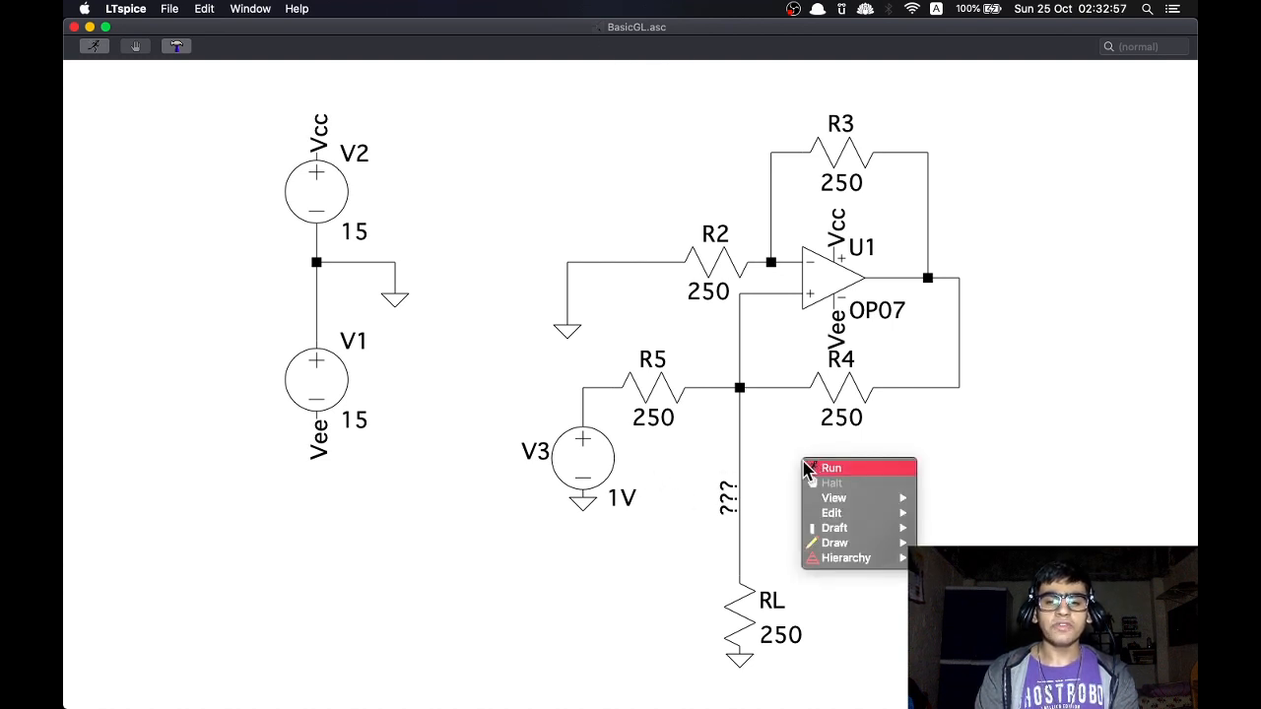
{"action": "left_click", "coordinate": [810, 469]}
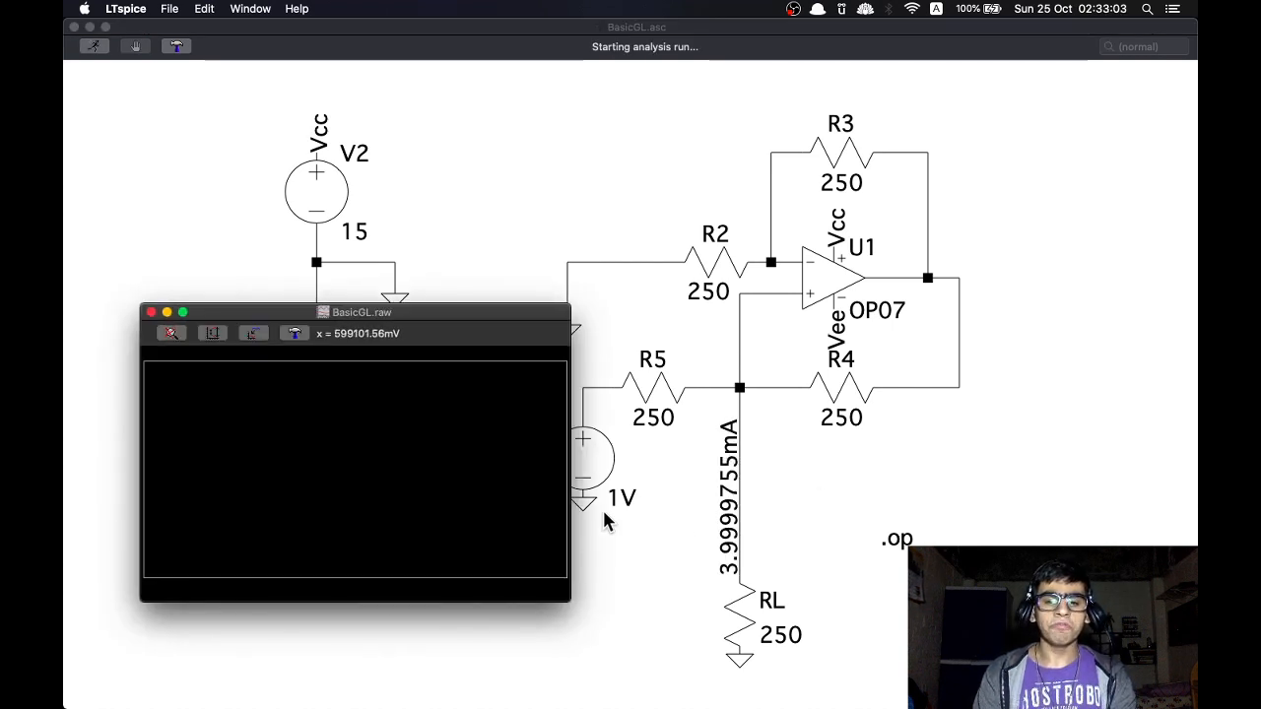
{"action": "left_click_drag", "start_coordinate": [498, 312], "coordinate": [422, 308]}
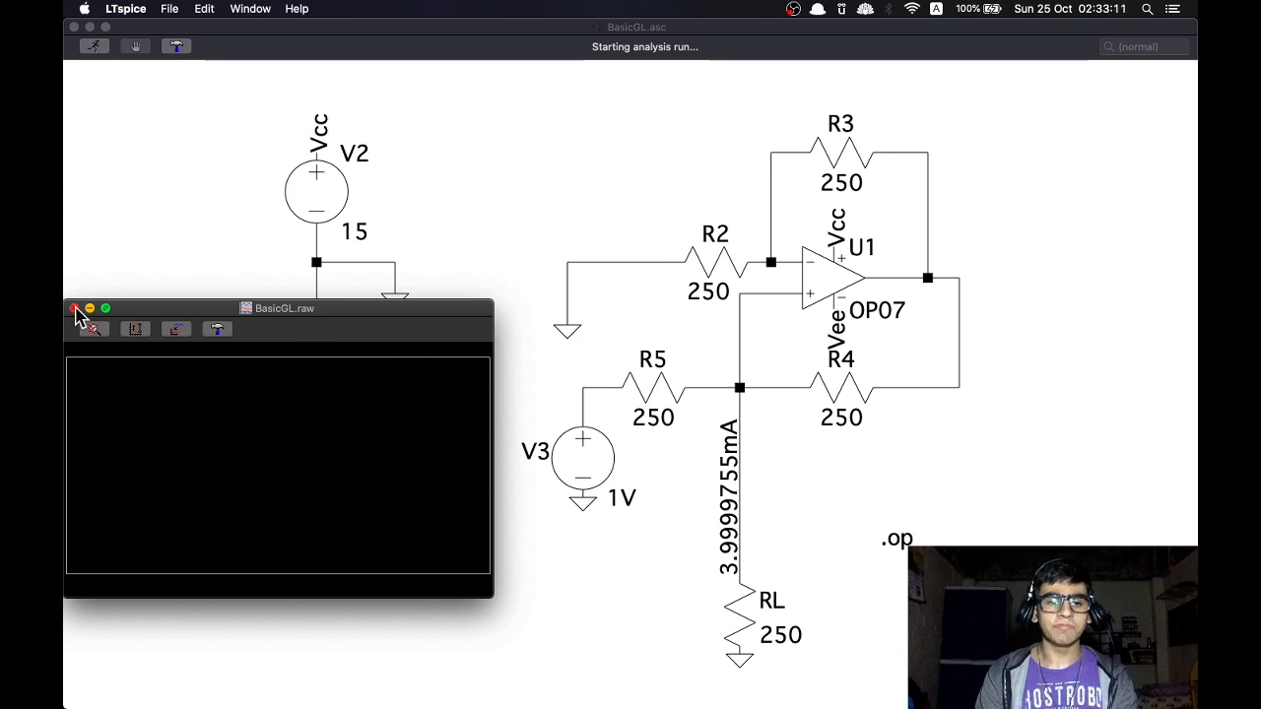
{"action": "left_click", "coordinate": [74, 308]}
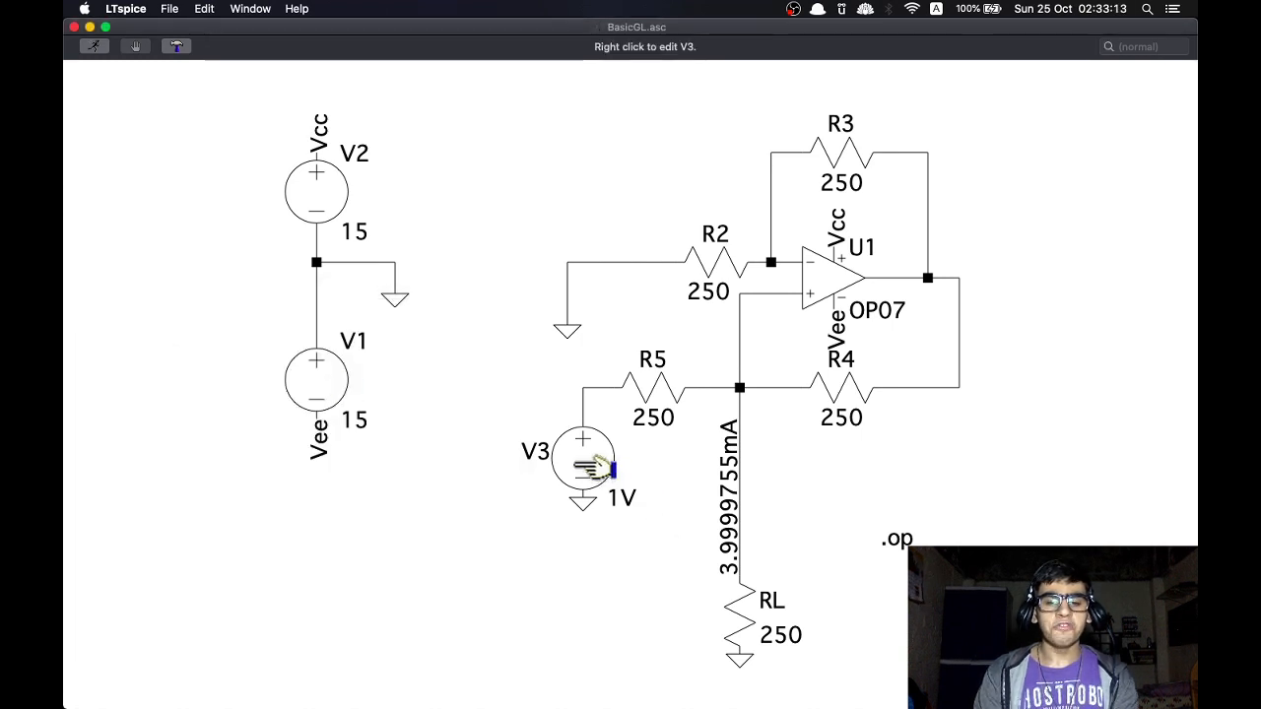
Set voltage source V3 to 5V, rerun the simulation, and close the waveform window
{"action": "right_click", "coordinate": [581, 467]}
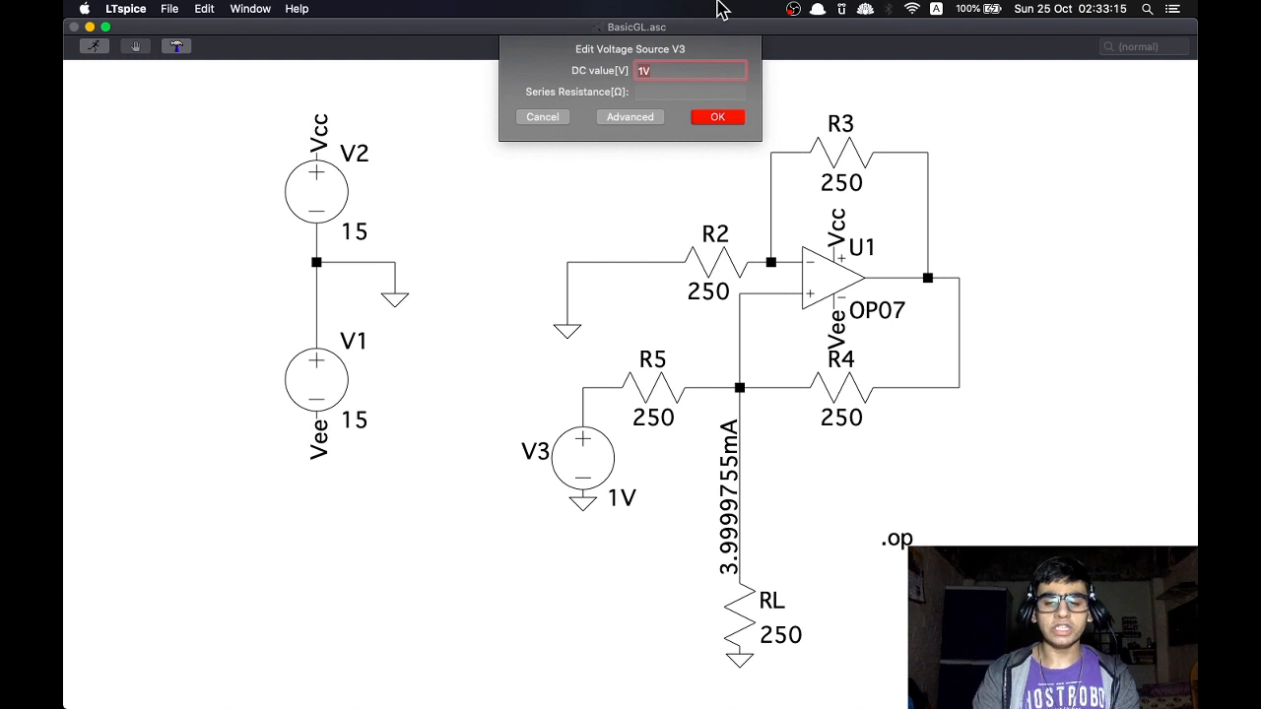
{"action": "key", "text": "Right"}
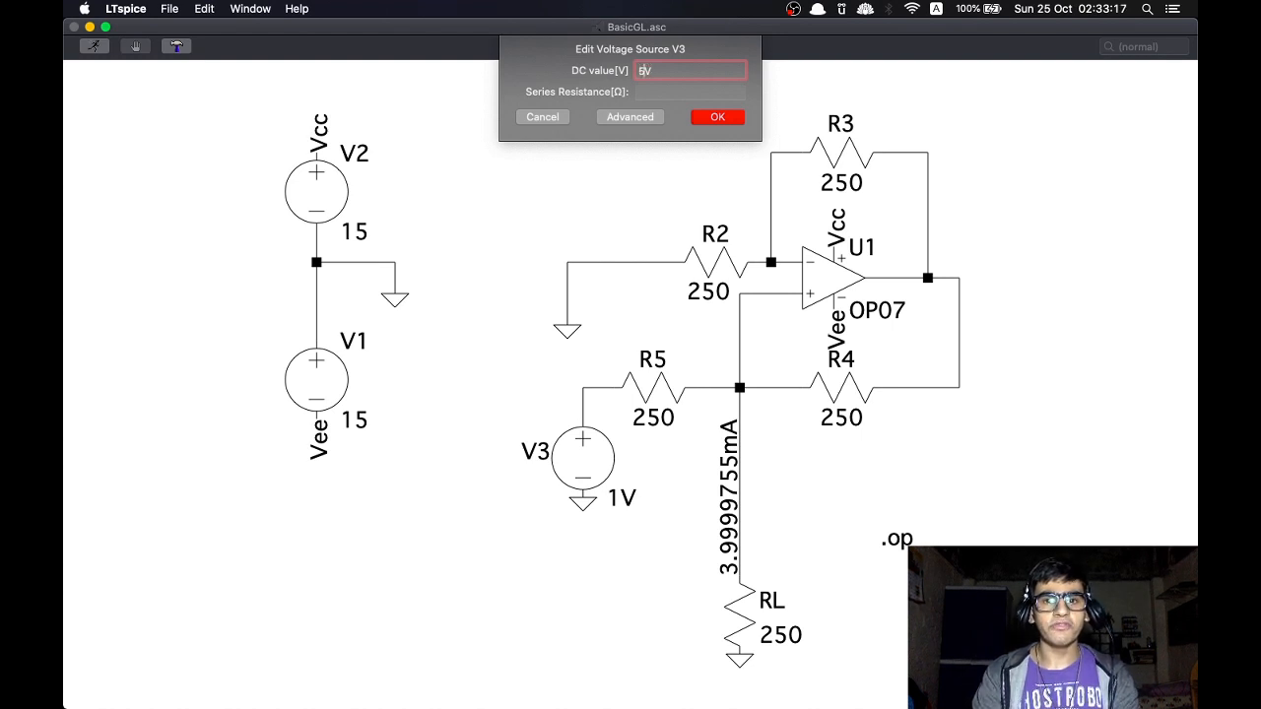
{"action": "key", "text": "Return"}
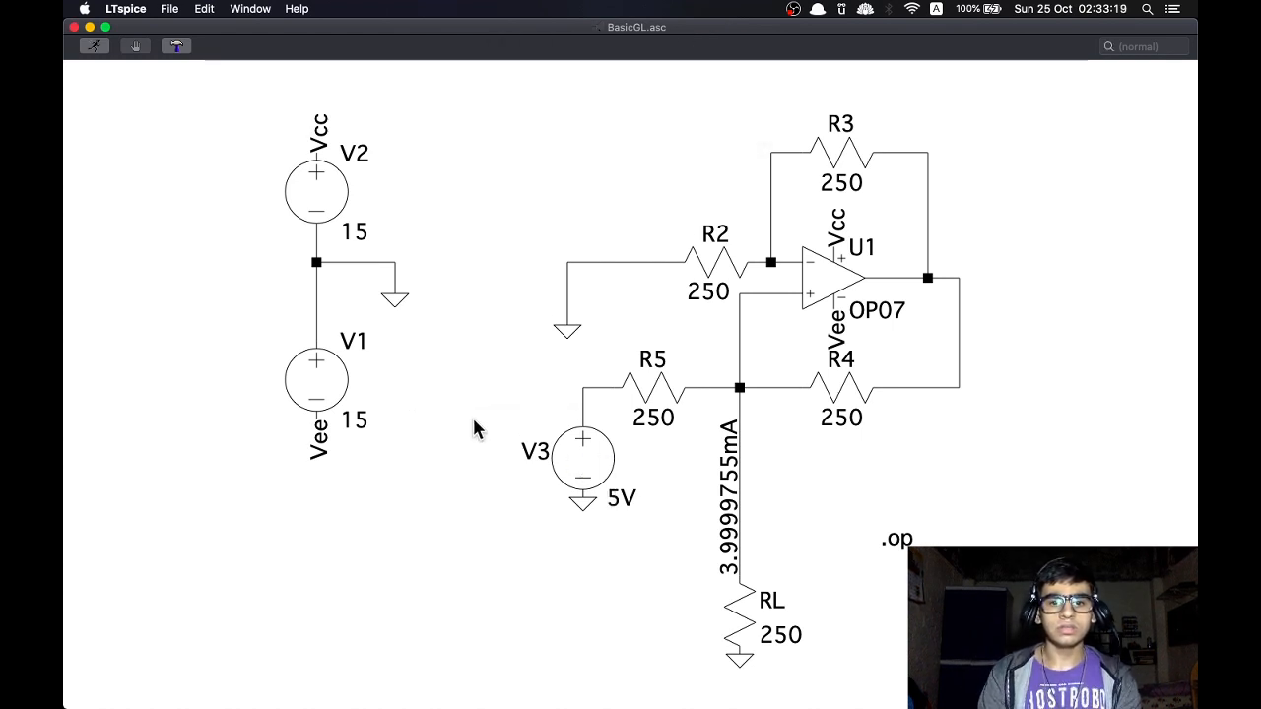
{"action": "right_click", "coordinate": [473, 428]}
{"action": "left_click", "coordinate": [479, 427]}
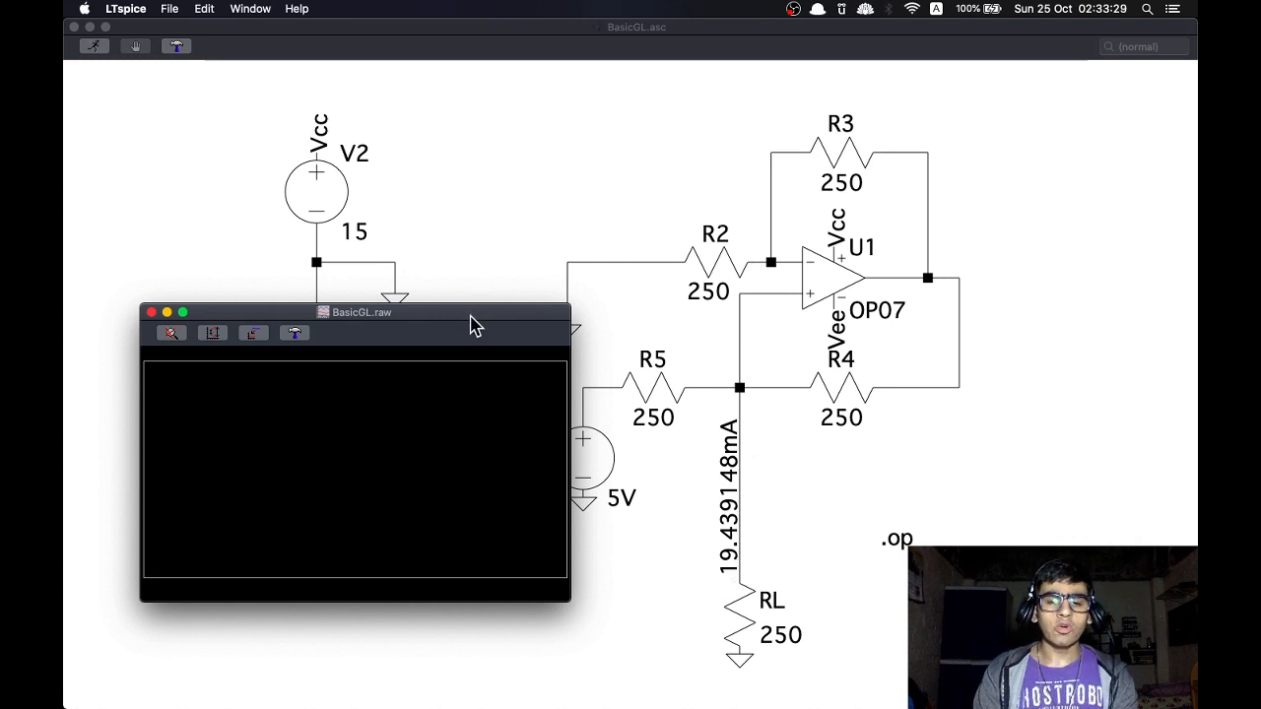
{"action": "left_click_drag", "start_coordinate": [474, 313], "coordinate": [396, 313]}
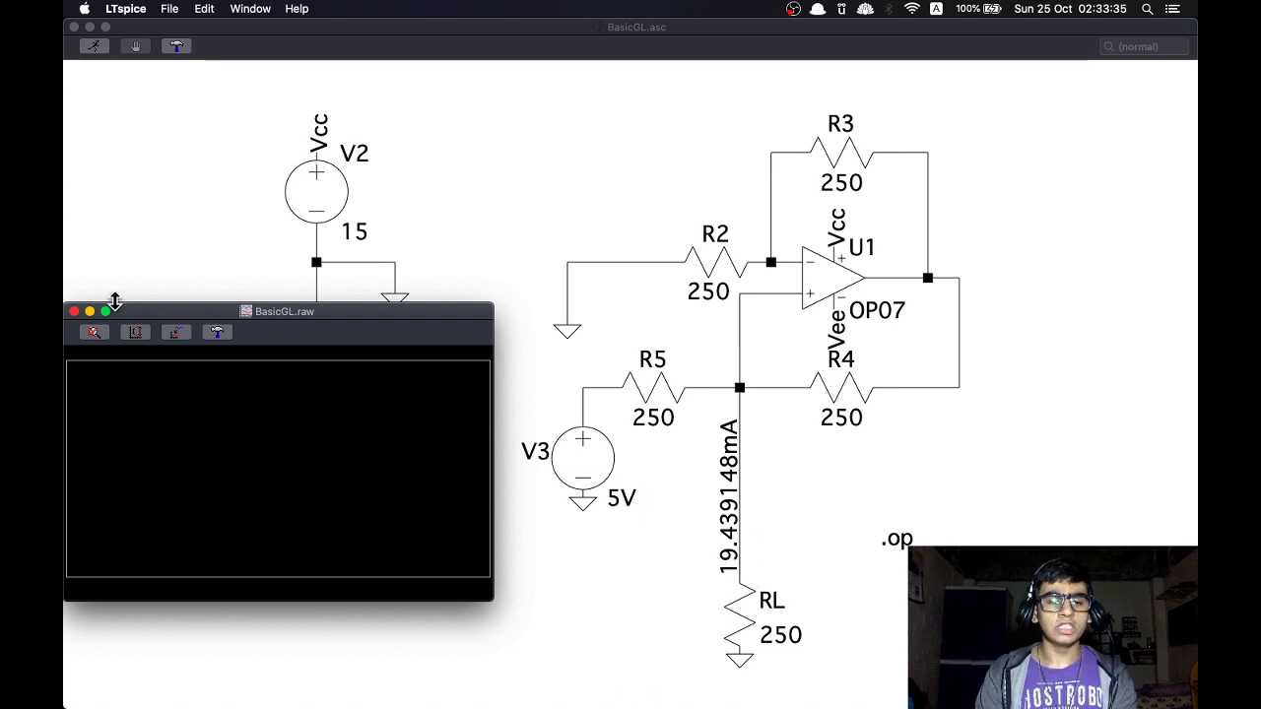
{"action": "left_click", "coordinate": [74, 312]}
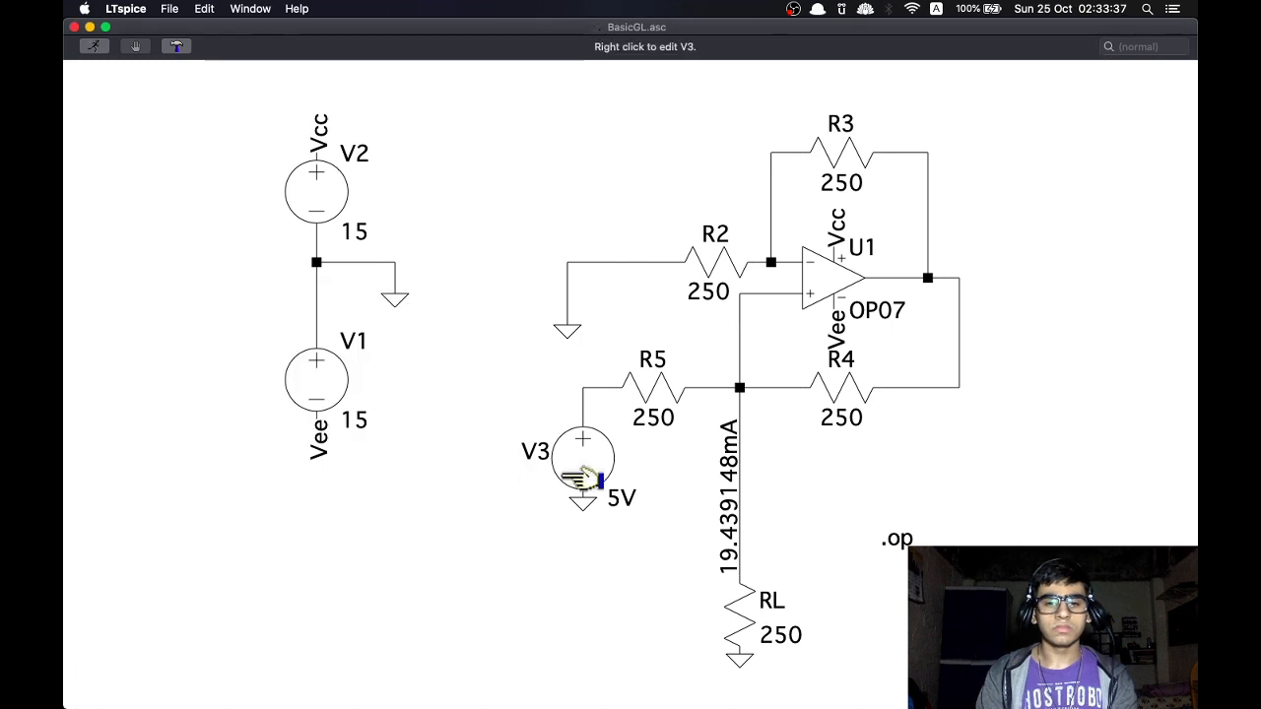
Set voltage source V3 to 1v, rerun the simulation, and close the waveform window
{"action": "right_click", "coordinate": [581, 456]}
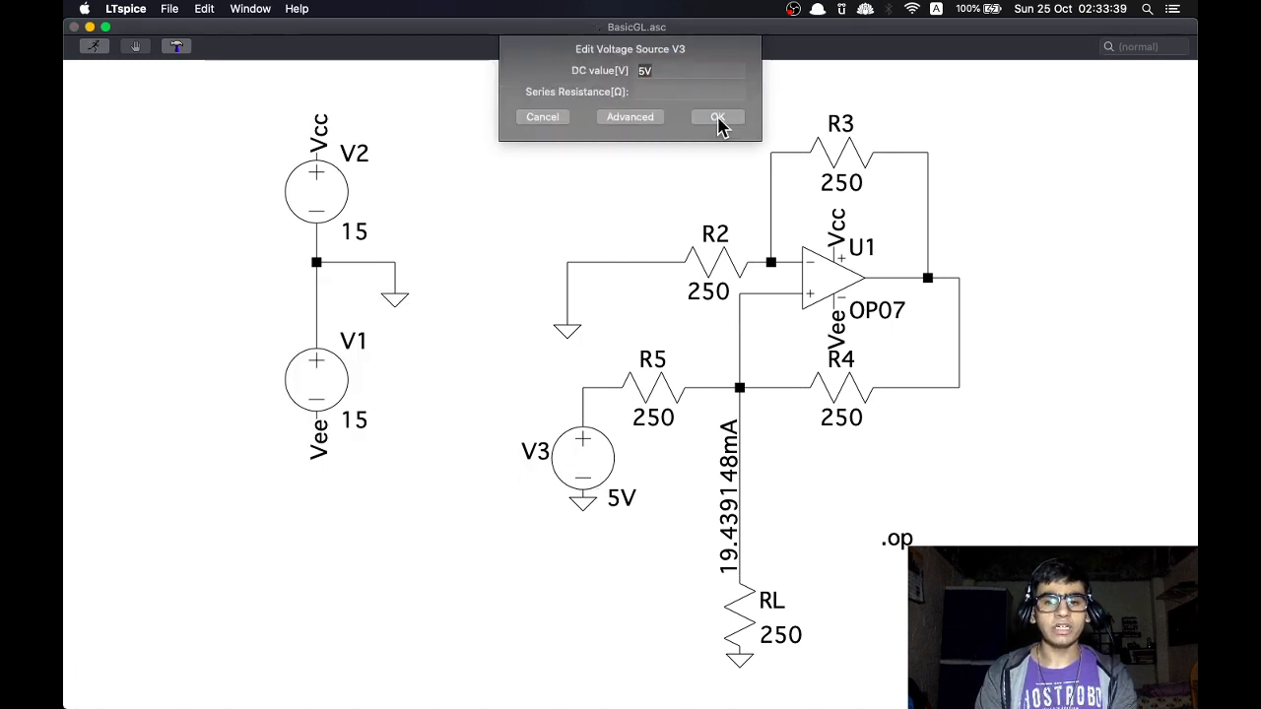
{"action": "type", "text": "1v"}
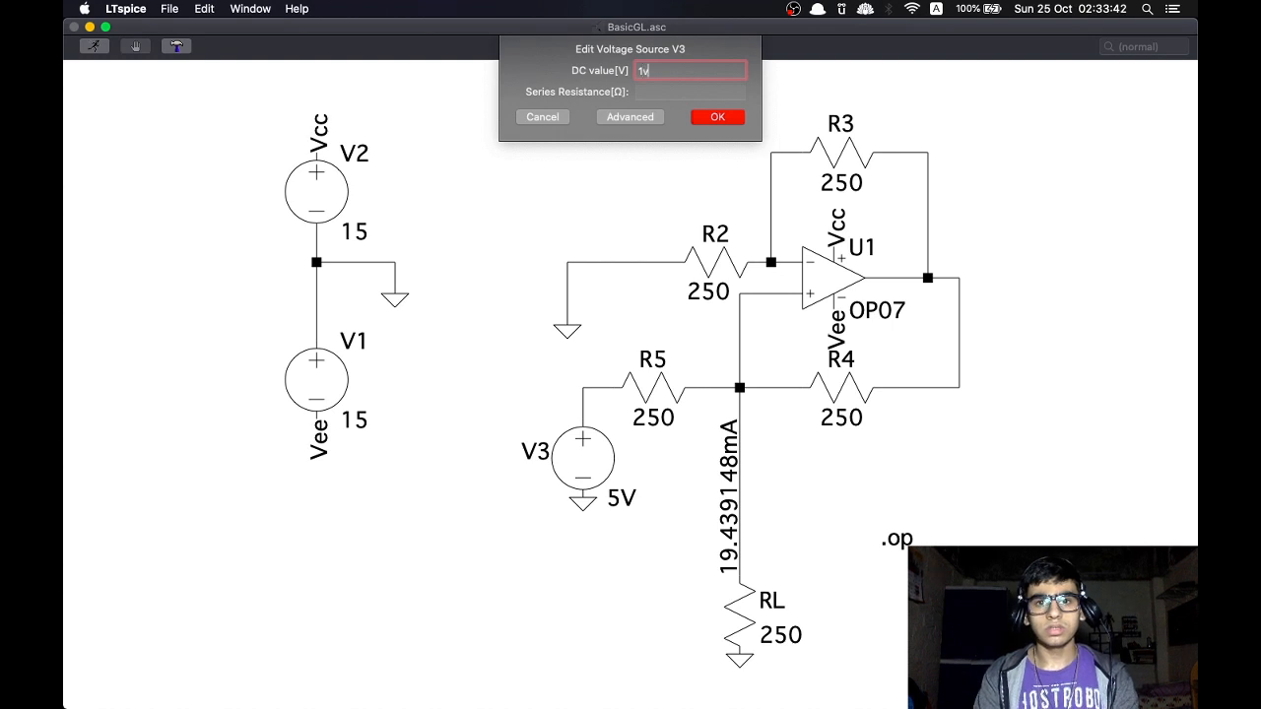
{"action": "key", "text": "Return"}
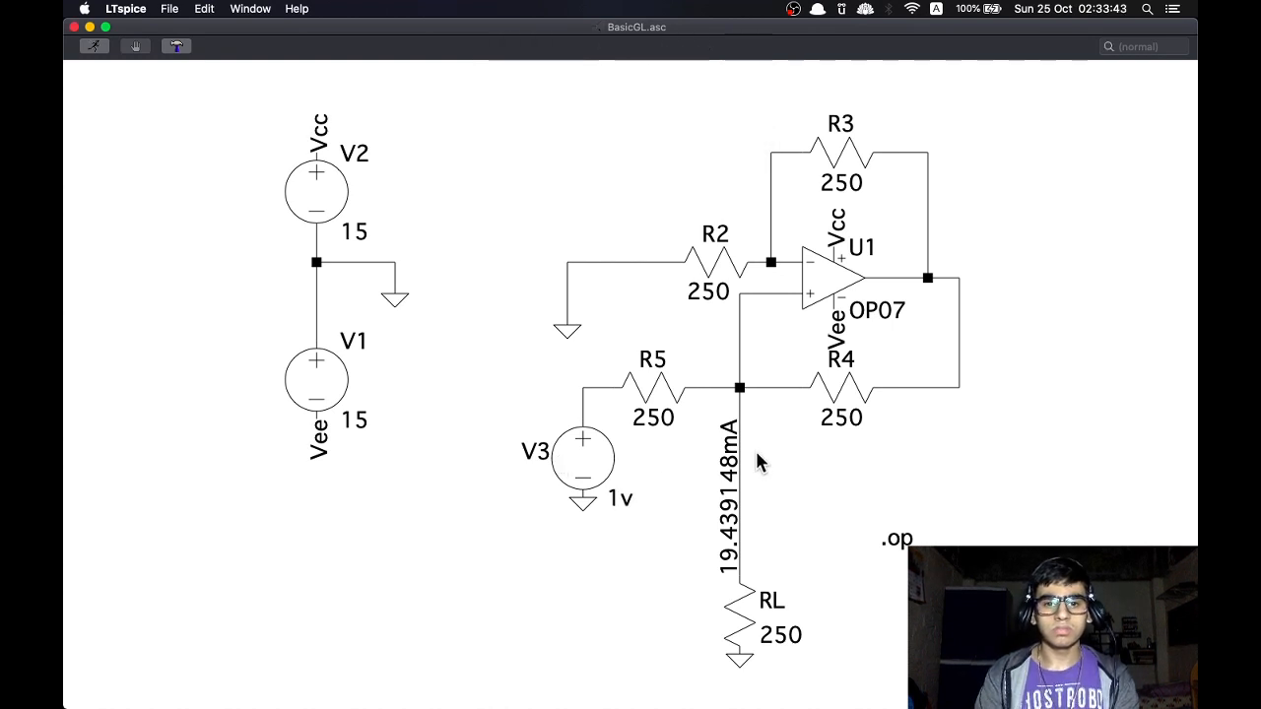
{"action": "right_click", "coordinate": [915, 464]}
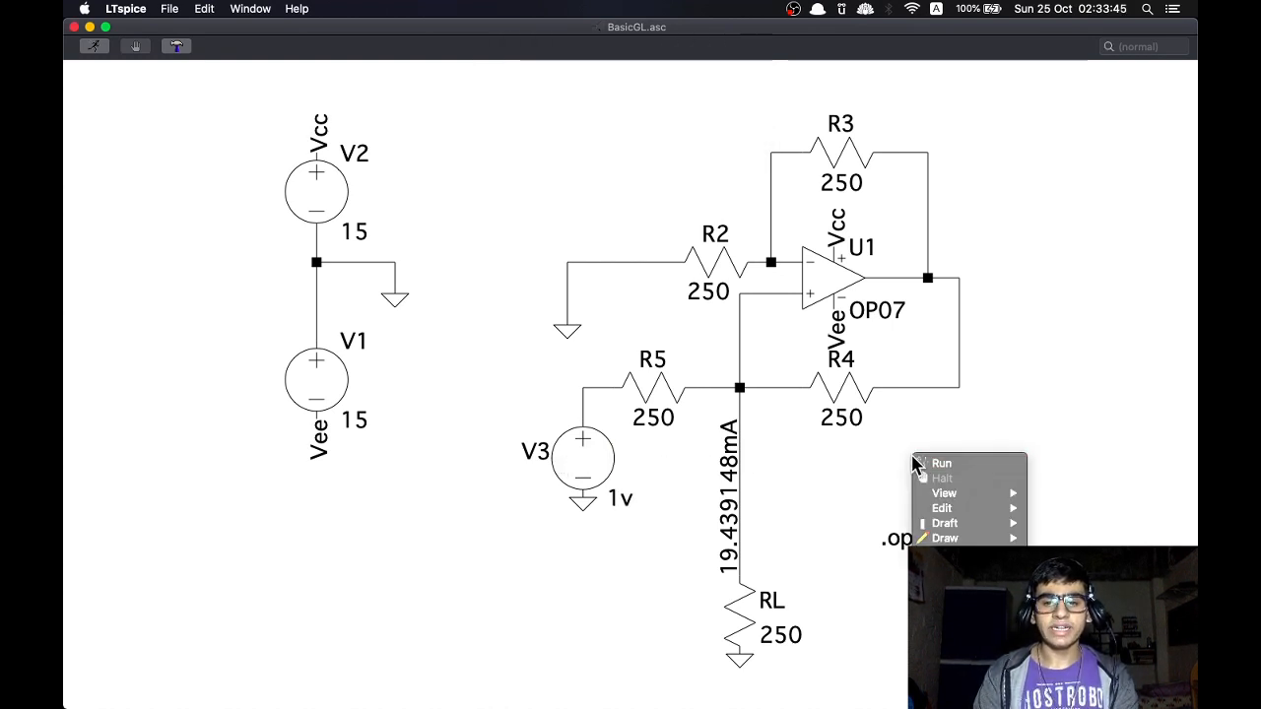
{"action": "left_click", "coordinate": [922, 467]}
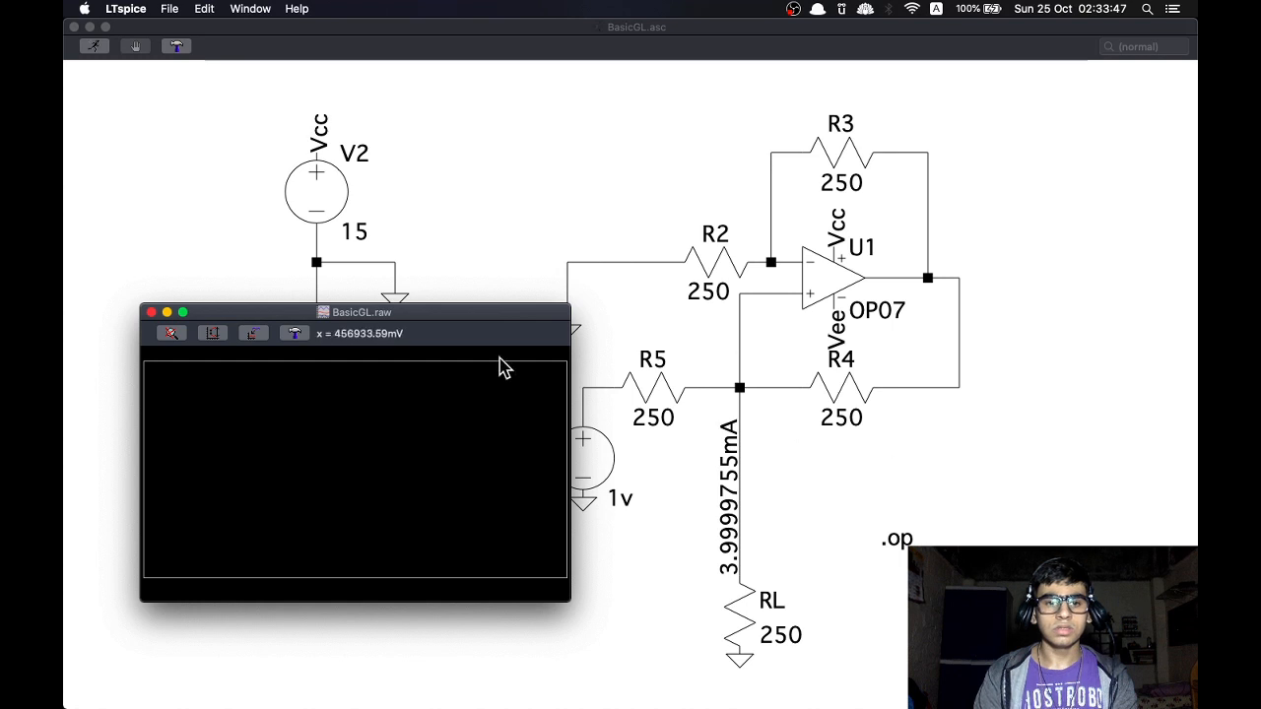
{"action": "left_click", "coordinate": [151, 312]}
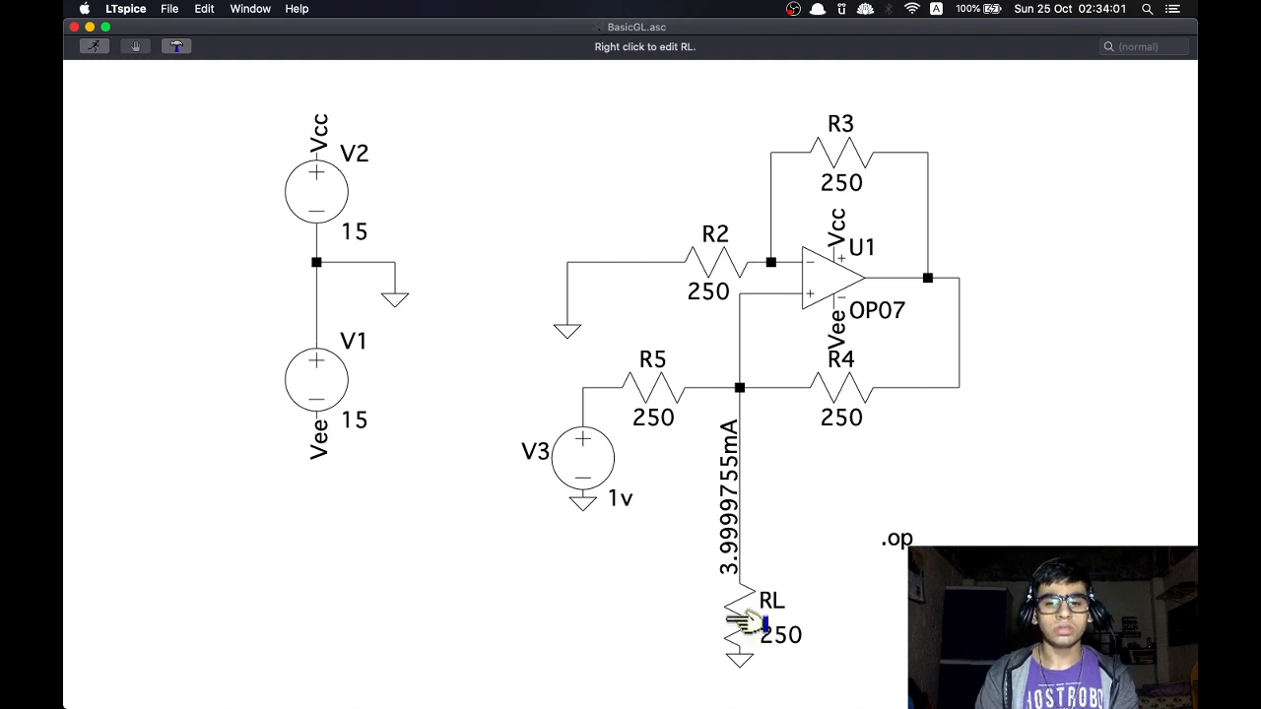
Set load resistor RL to 2k, rerun the simulation, and close the waveform window
{"action": "right_click", "coordinate": [747, 620]}
{"action": "key", "text": "BackSpace"}
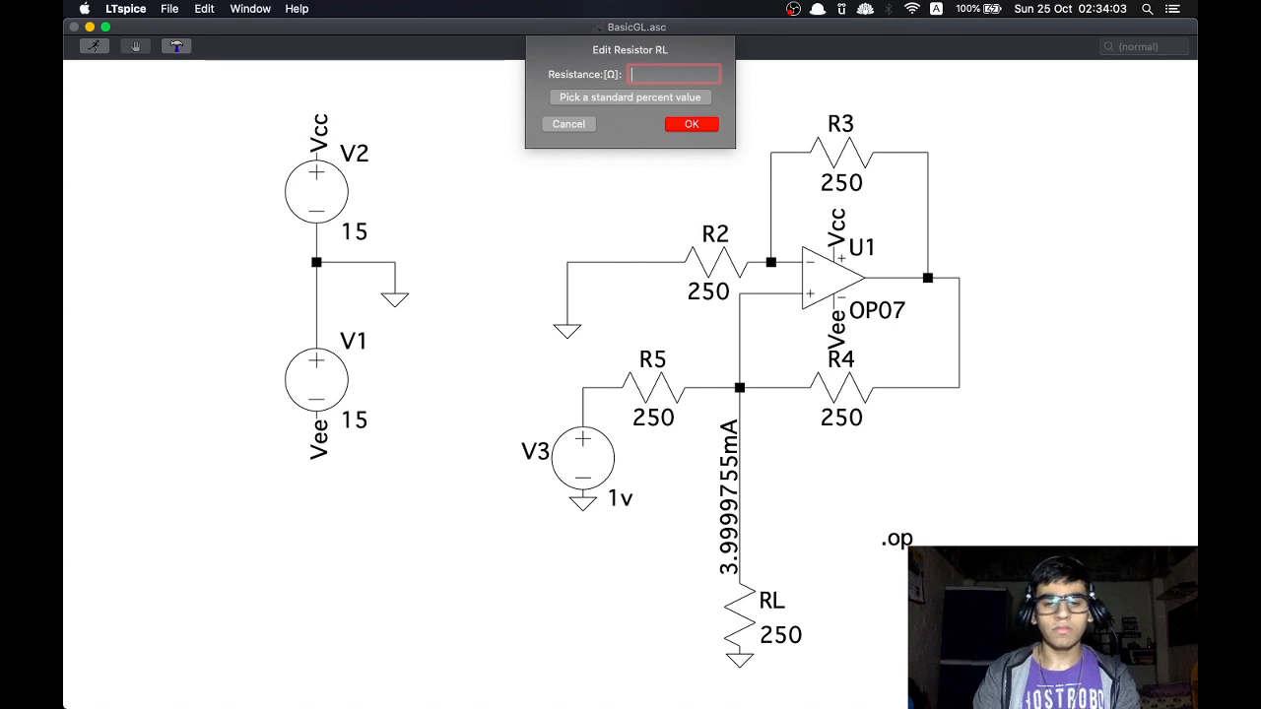
{"action": "key", "text": "Return"}
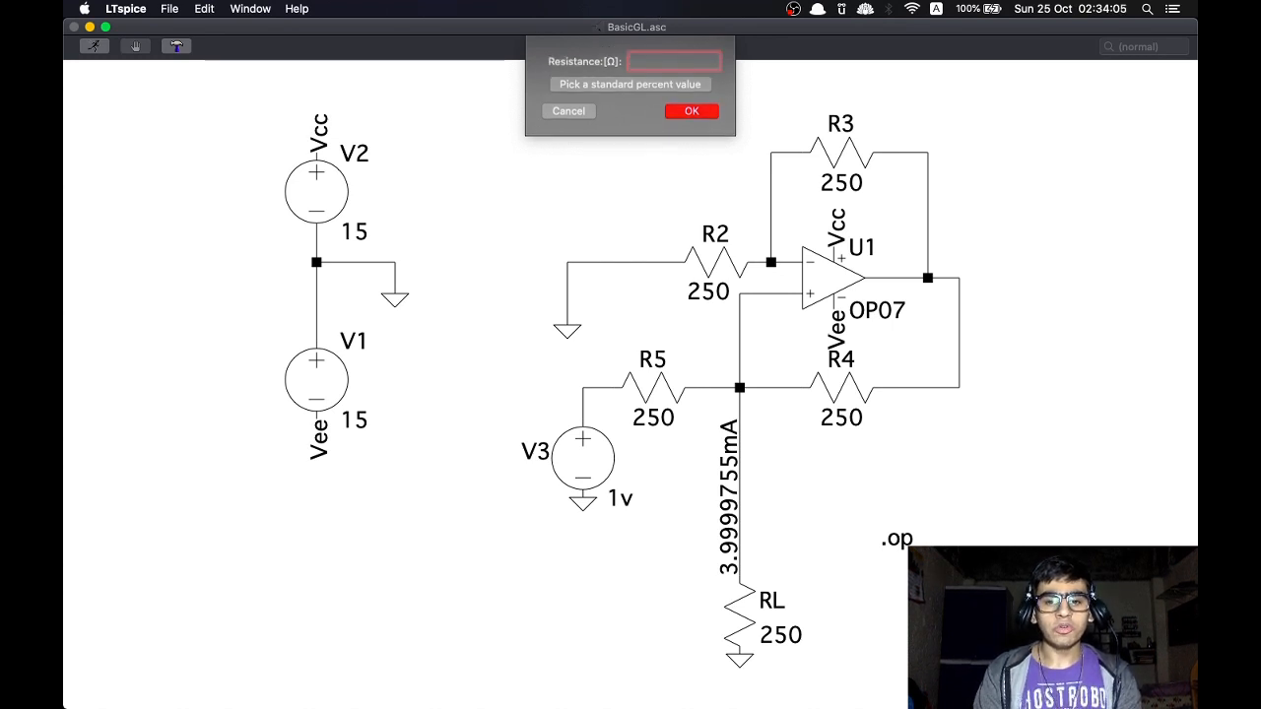
{"action": "right_click", "coordinate": [593, 554]}
{"action": "left_click", "coordinate": [601, 559]}
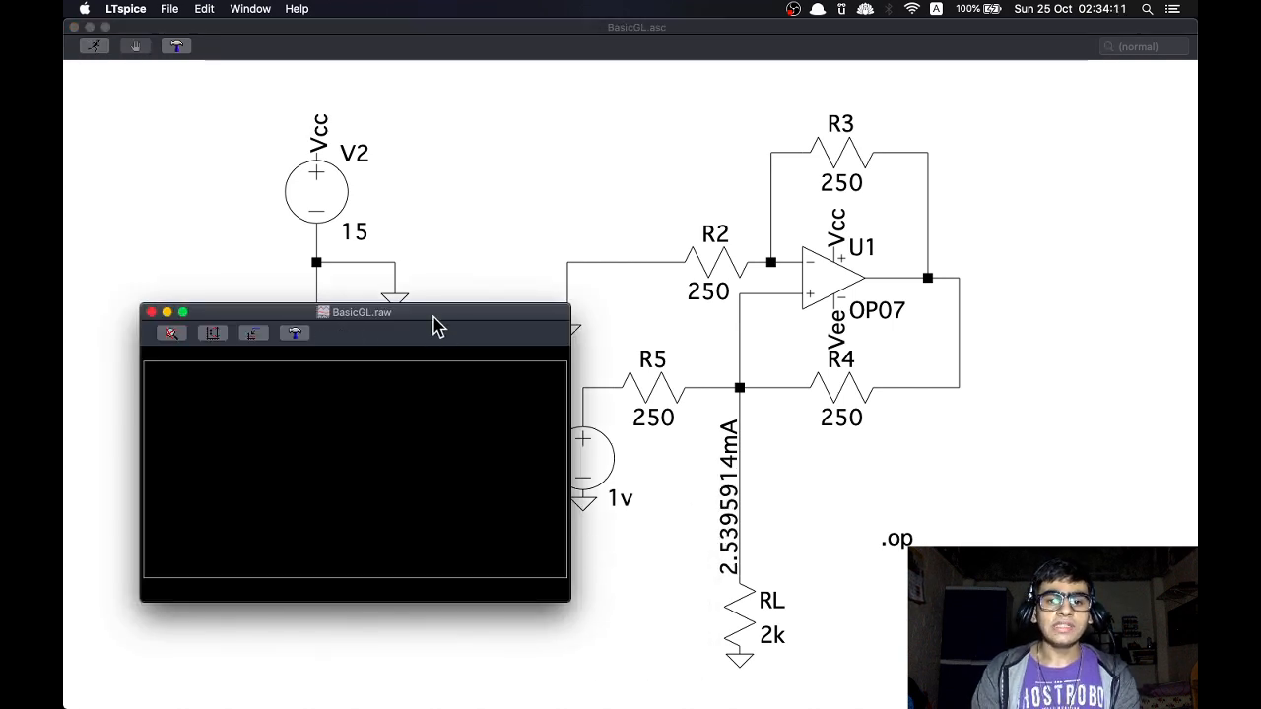
{"action": "left_click_drag", "start_coordinate": [438, 327], "coordinate": [347, 322]}
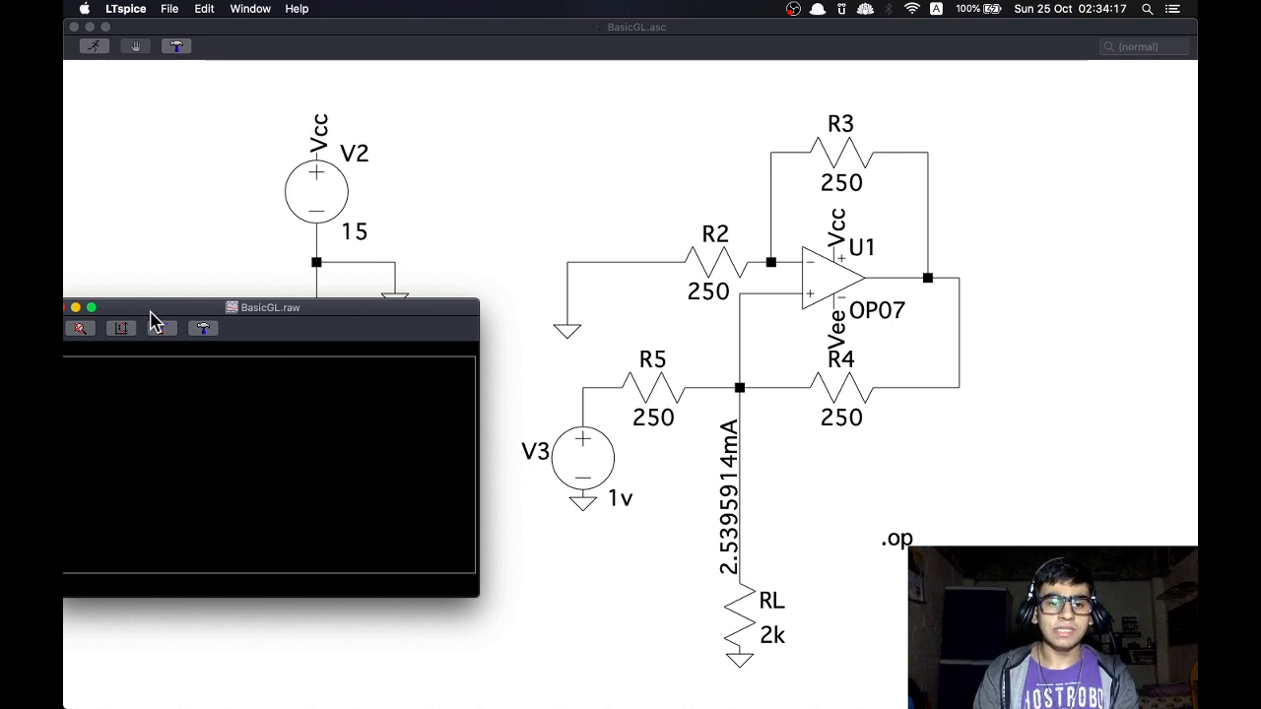
{"action": "left_click_drag", "start_coordinate": [160, 310], "coordinate": [194, 313]}
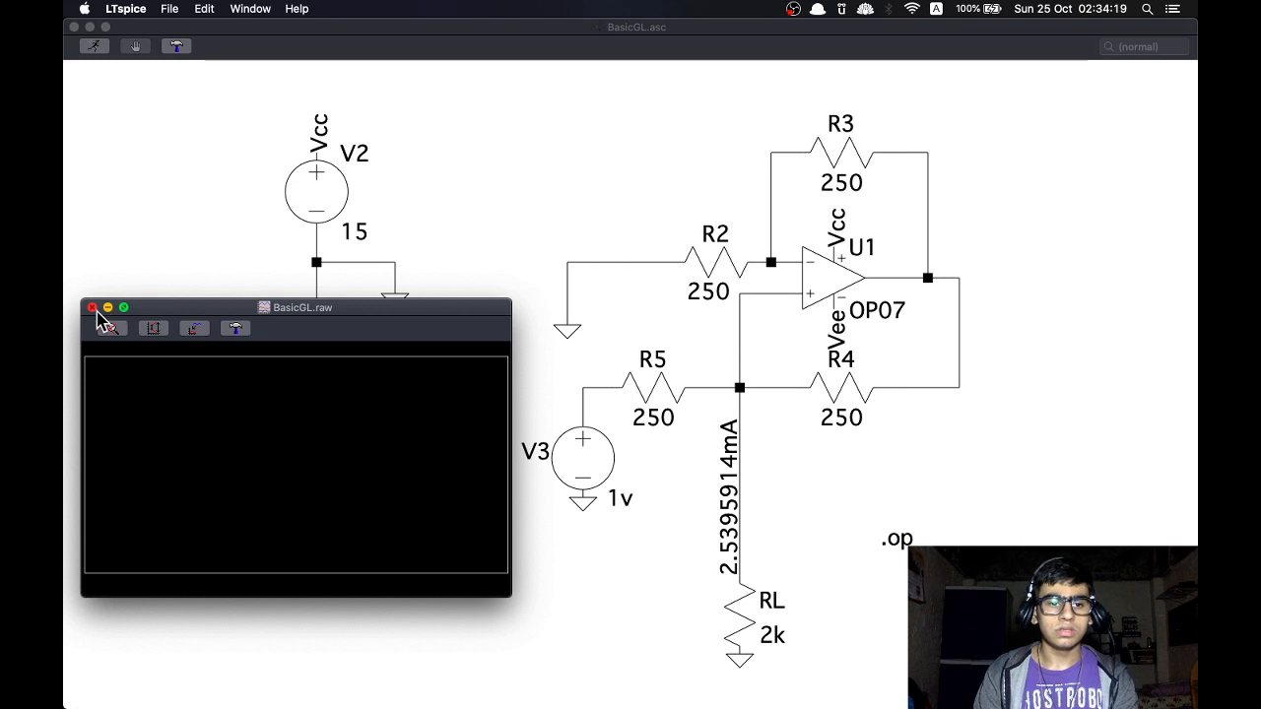
{"action": "left_click", "coordinate": [93, 308]}
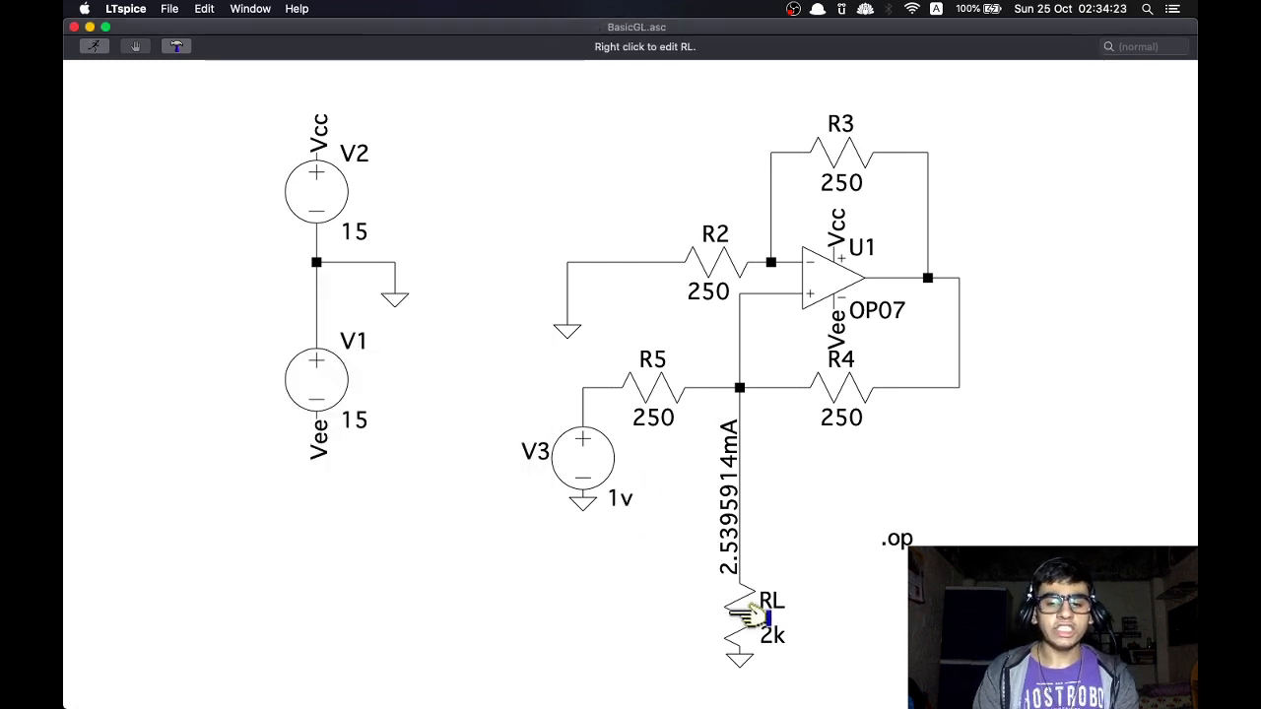
Set load resistor RL to 50k, rerun the simulation, and move the waveform window clear of the circuit
{"action": "right_click", "coordinate": [729, 616]}
{"action": "key", "text": "BackSpace"}
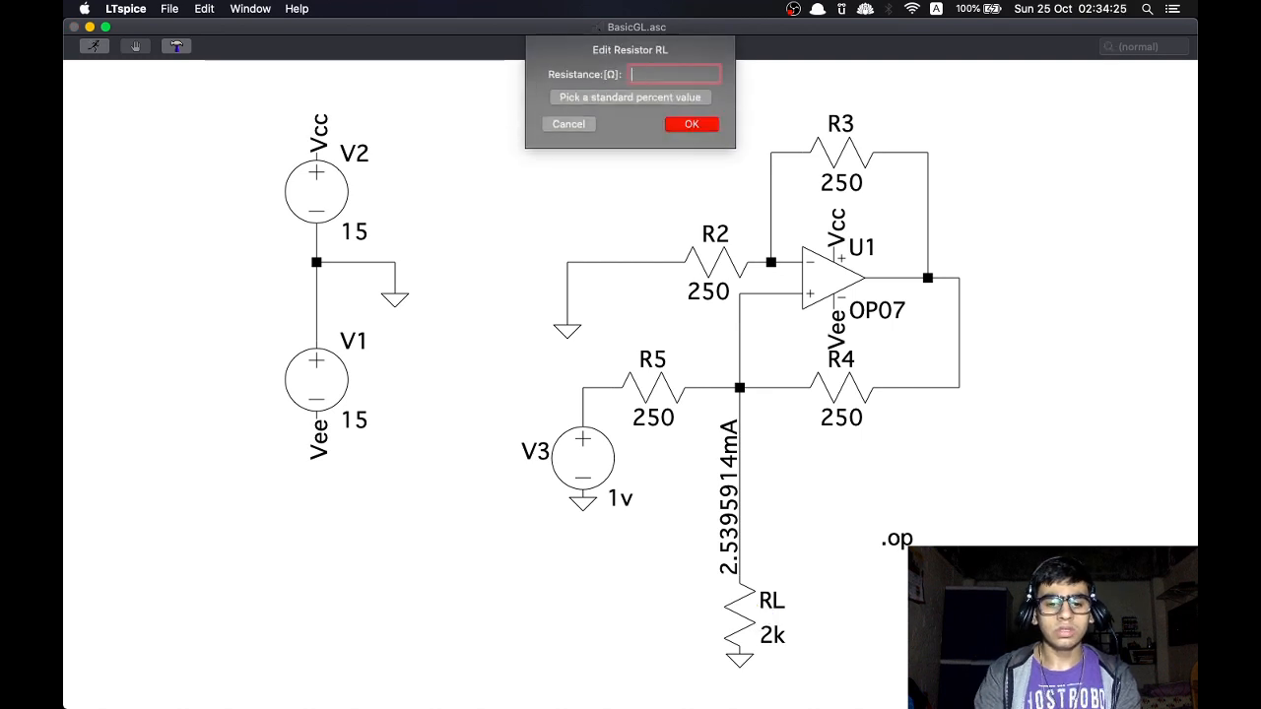
{"action": "key", "text": "Return"}
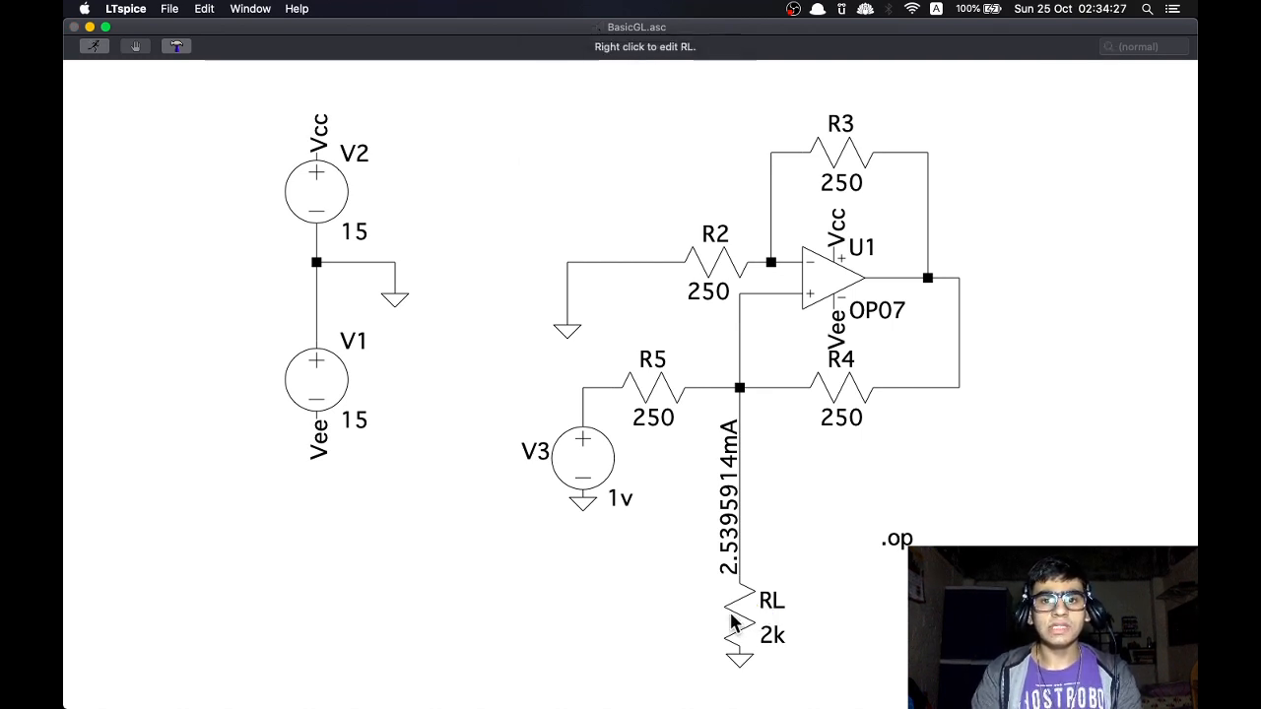
{"action": "right_click", "coordinate": [621, 592]}
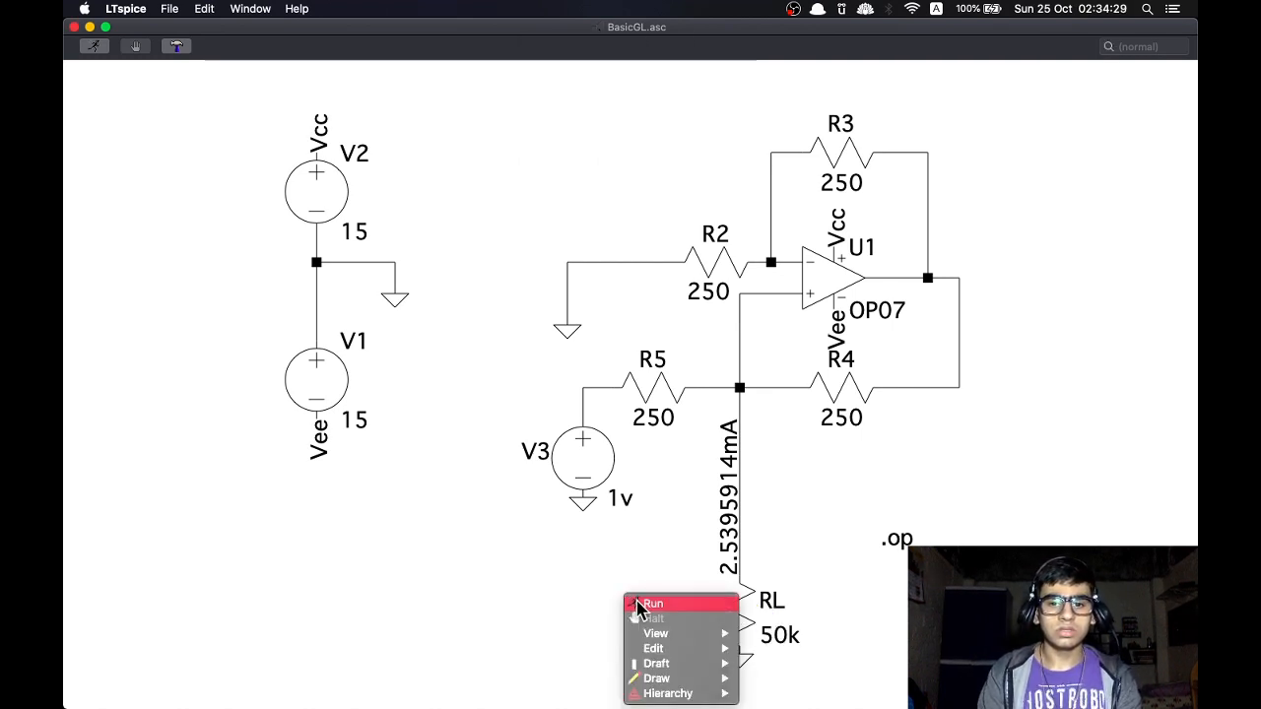
{"action": "left_click", "coordinate": [635, 597]}
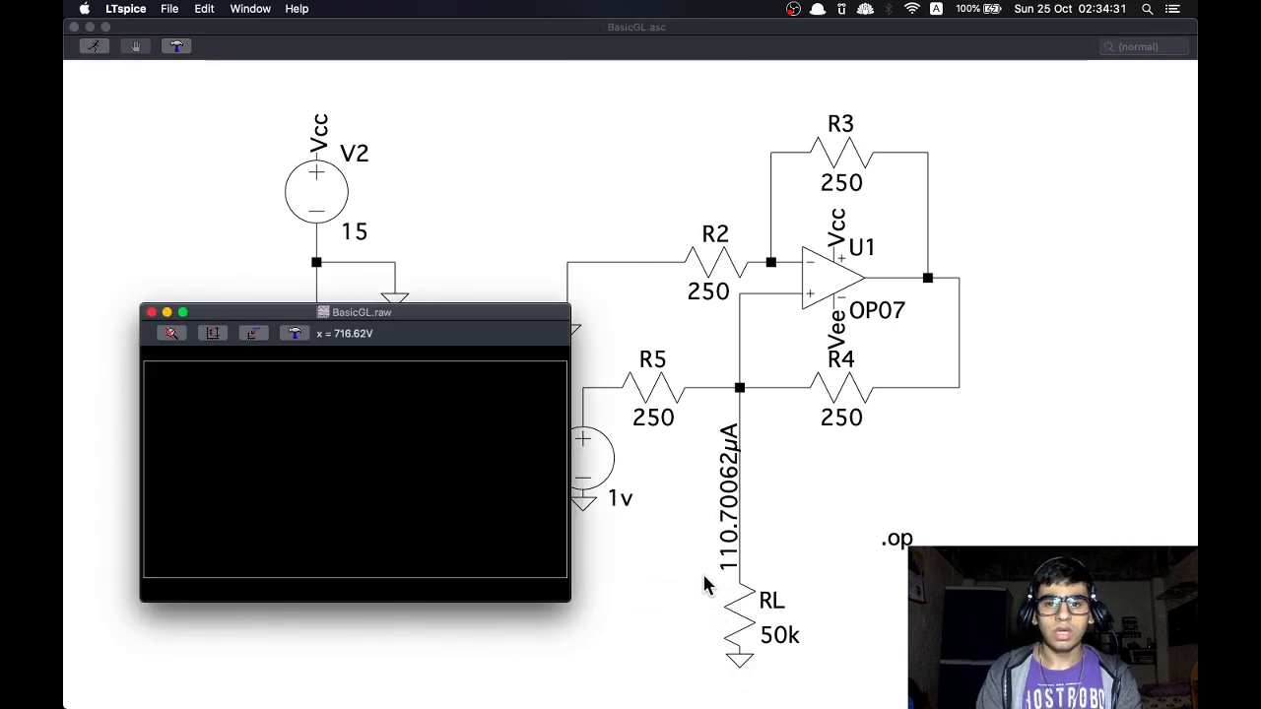
{"action": "left_click_drag", "start_coordinate": [444, 304], "coordinate": [357, 312]}
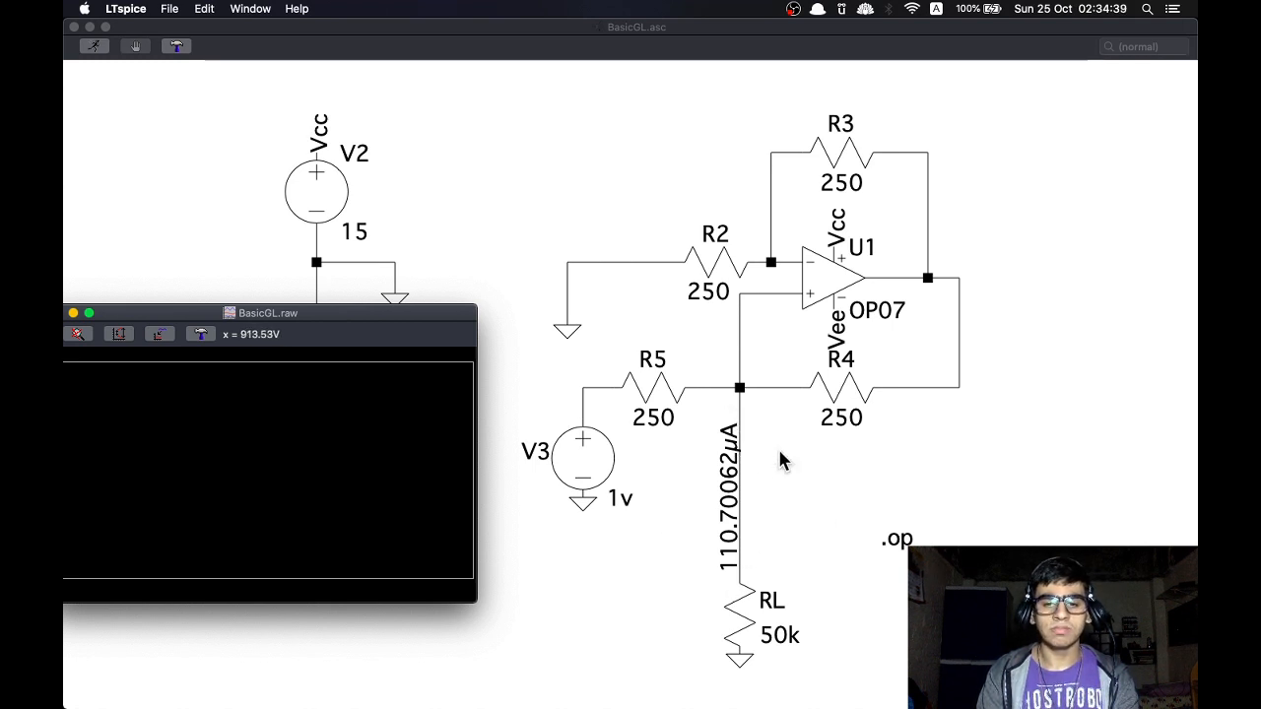
Set load resistor RL to 100k and rerun the simulation
{"action": "right_click", "coordinate": [740, 611]}
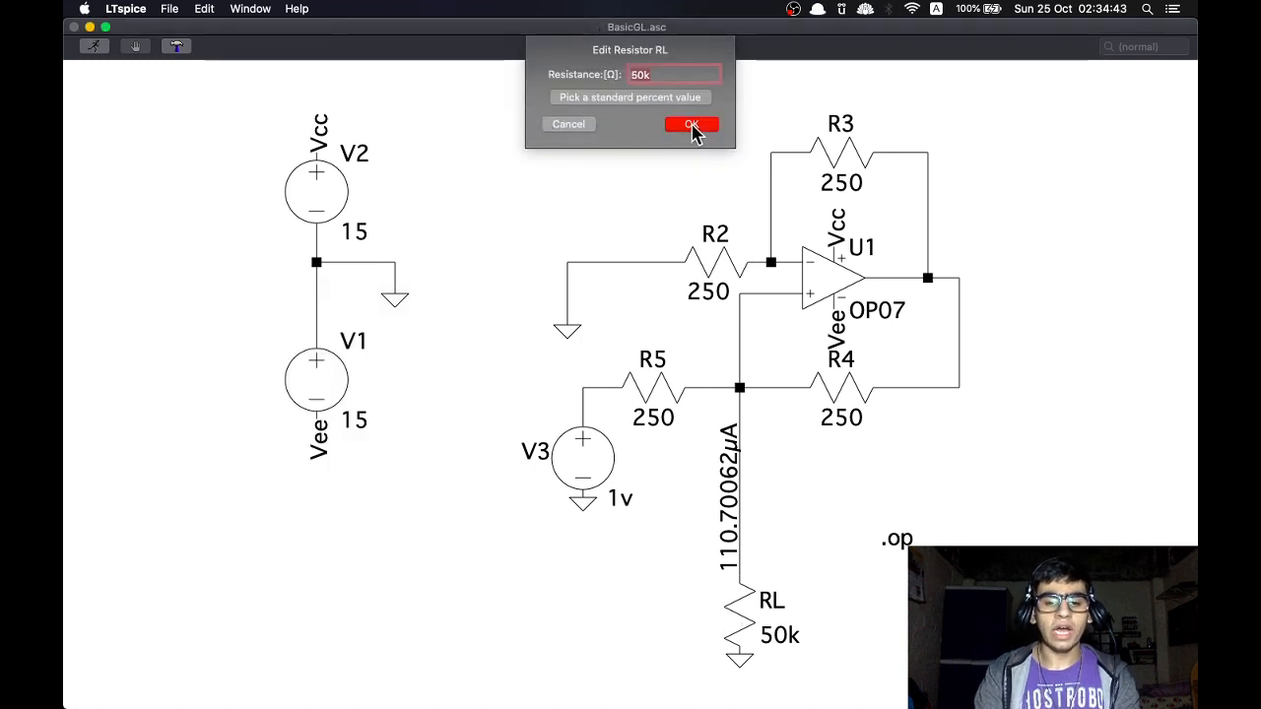
{"action": "key", "text": "BackSpace"}
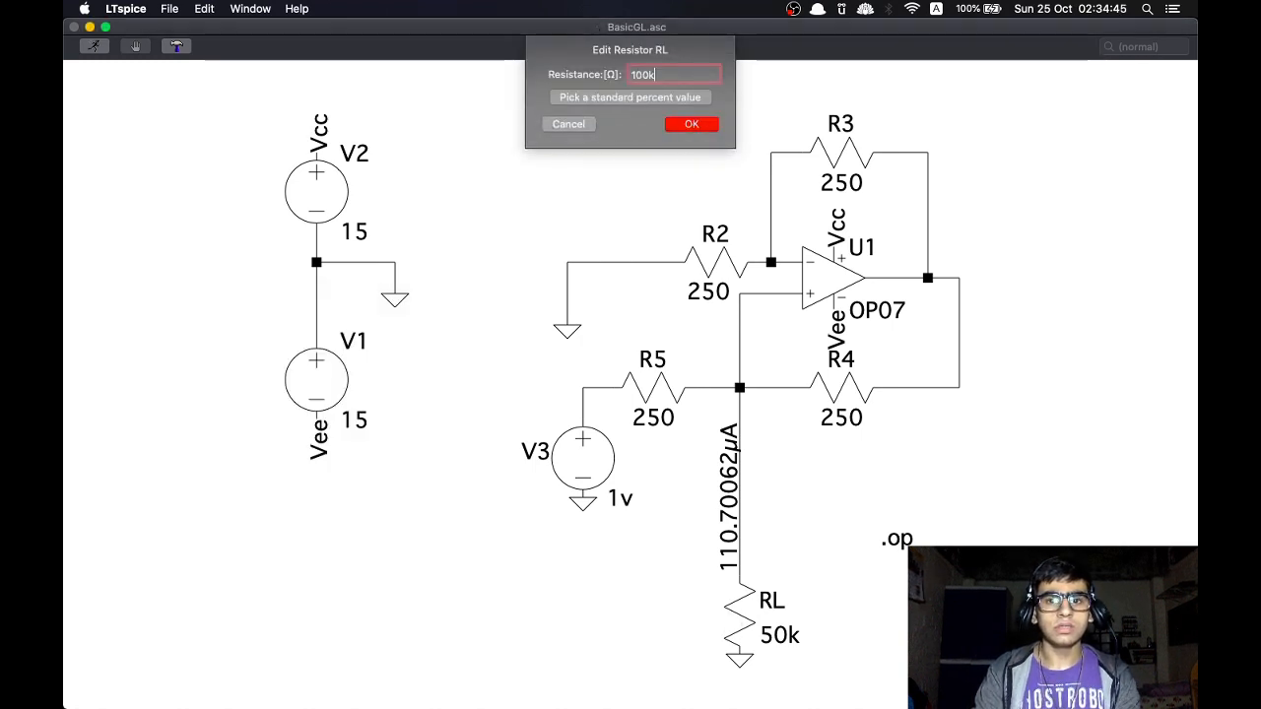
{"action": "key", "text": "Return"}
{"action": "right_click", "coordinate": [643, 595]}
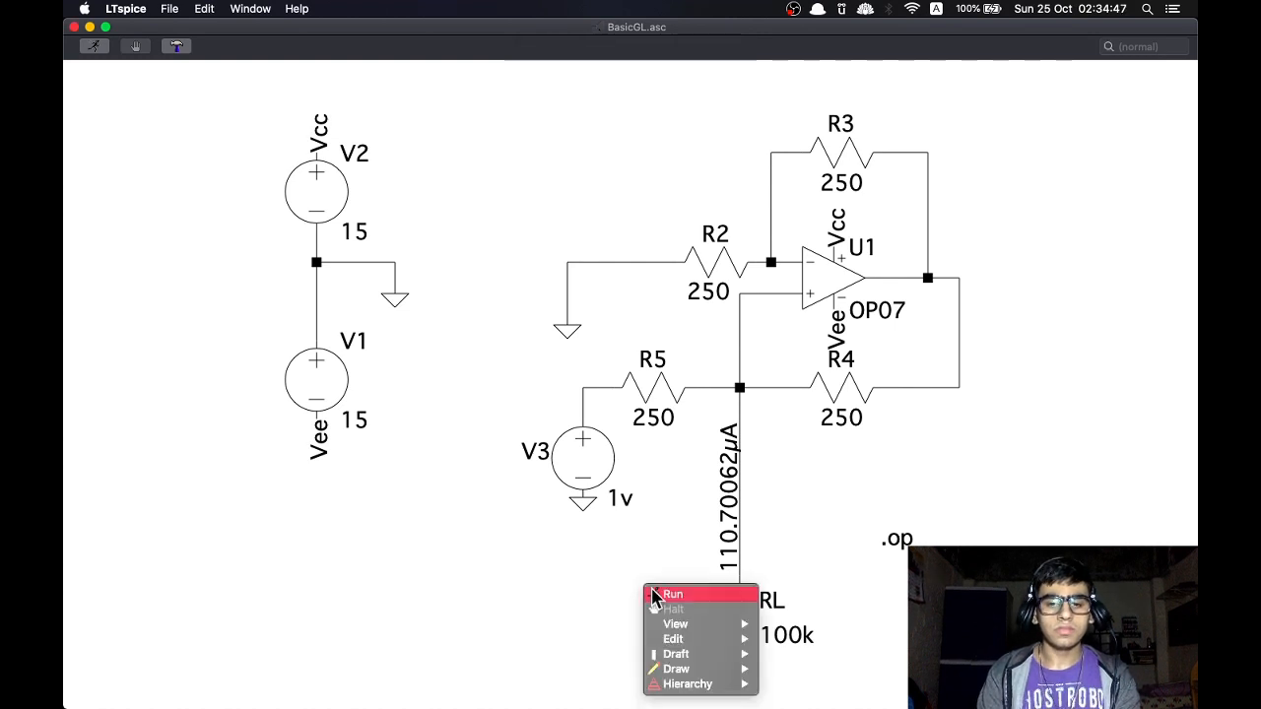
{"action": "left_click", "coordinate": [654, 595]}
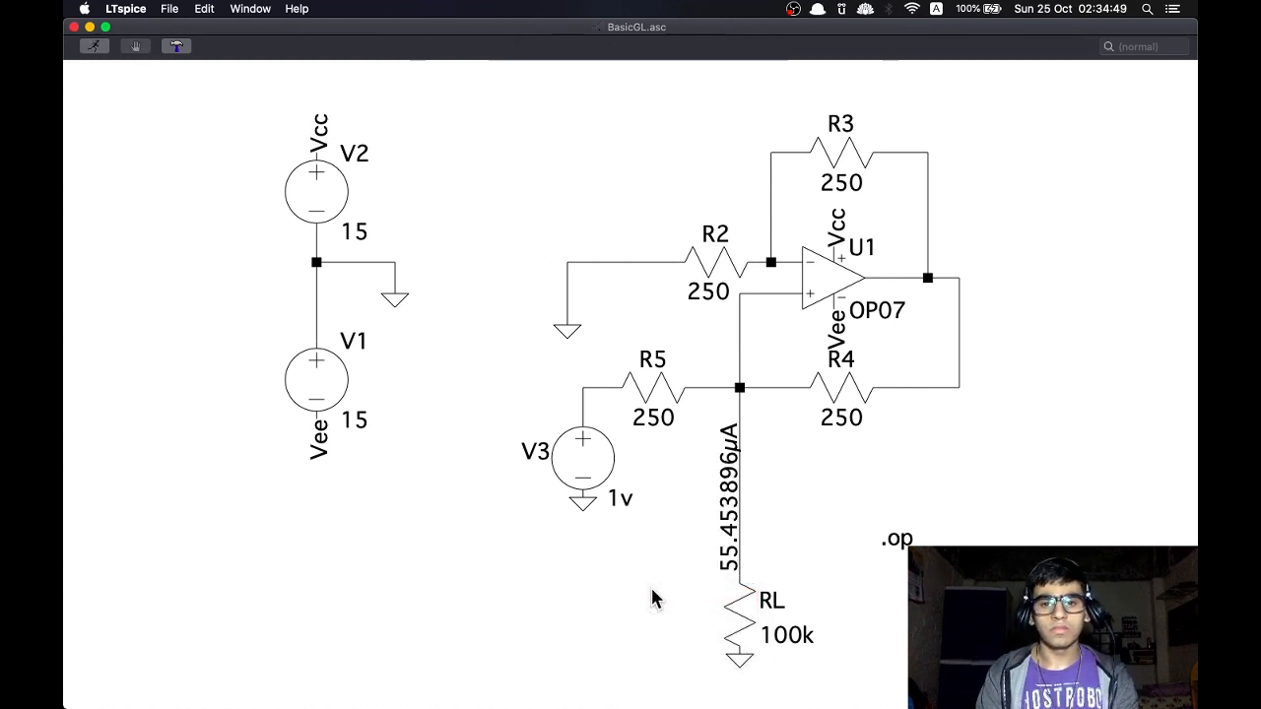
{"action": "right_click", "coordinate": [652, 589]}
{"action": "left_click", "coordinate": [659, 594]}
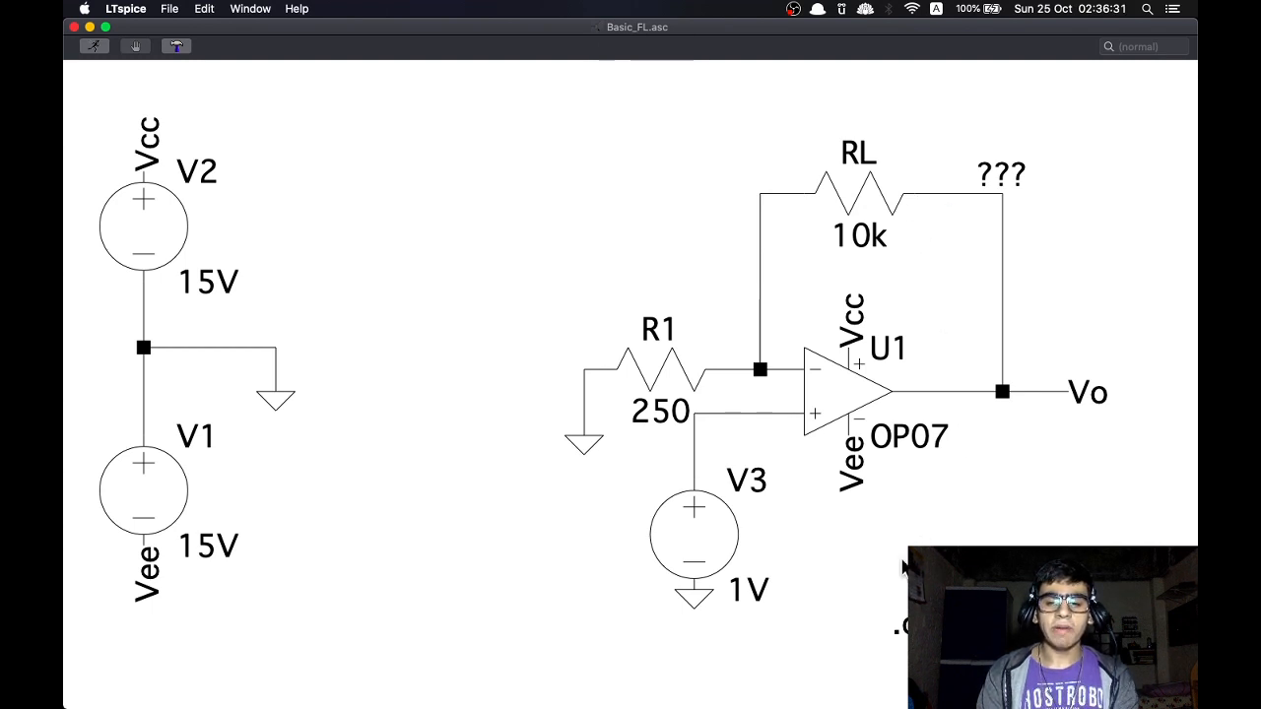
Run the simulation of the Basic_FL circuit with its 10k load and close the waveform window
{"action": "right_click", "coordinate": [785, 531]}
{"action": "left_click", "coordinate": [806, 538]}
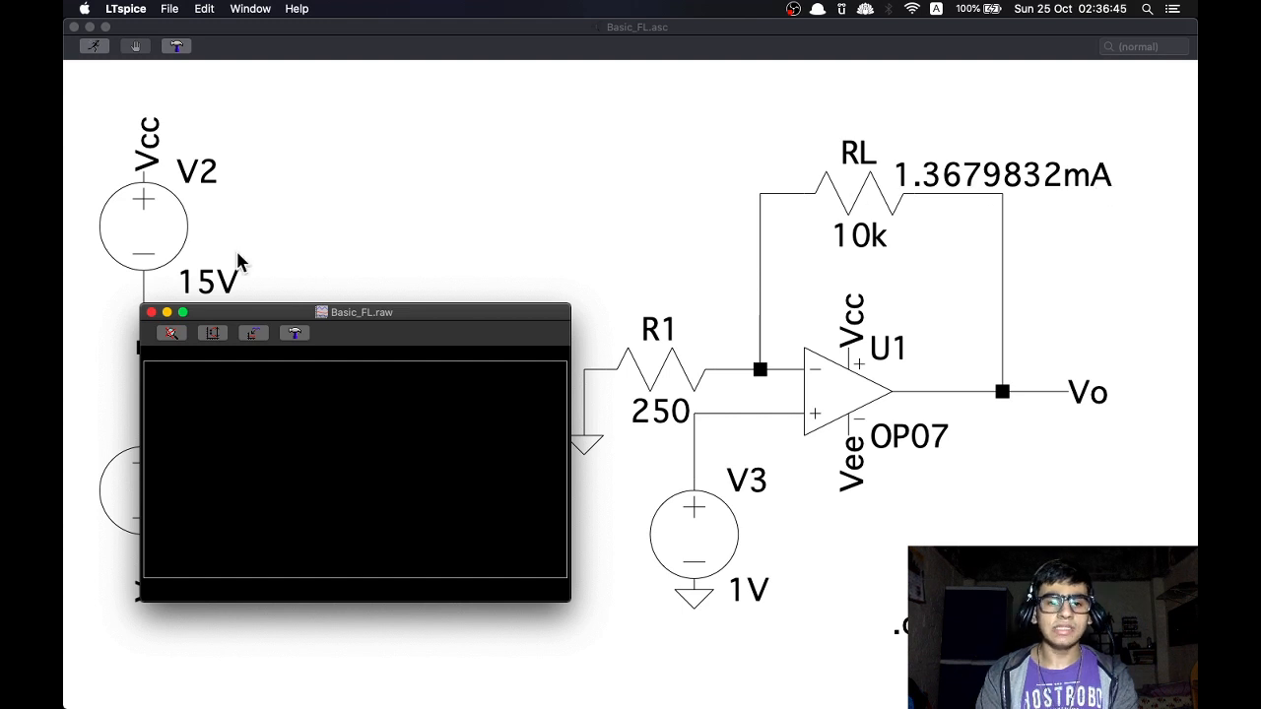
{"action": "left_click", "coordinate": [151, 312]}
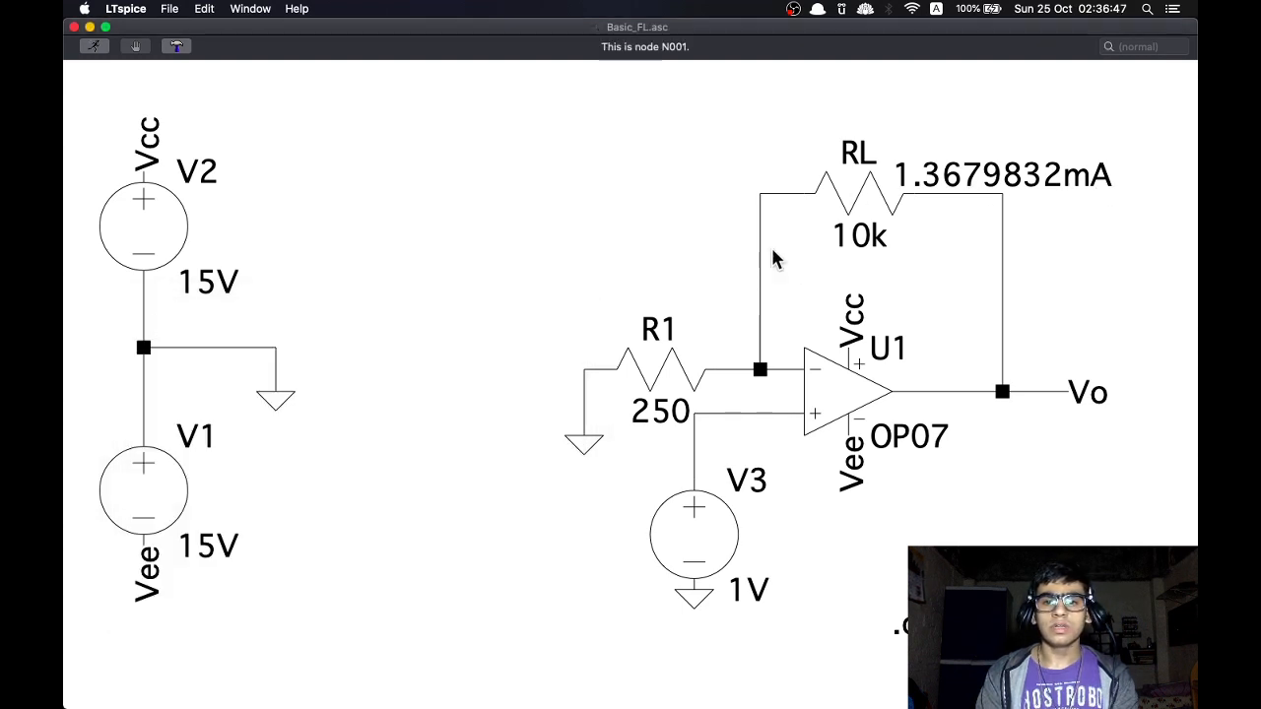
Set resistor RL in the op-amp feedback path to 2k, rerun the simulation, and close the waveform window
{"action": "right_click", "coordinate": [865, 194]}
{"action": "key", "text": "BackSpace"}
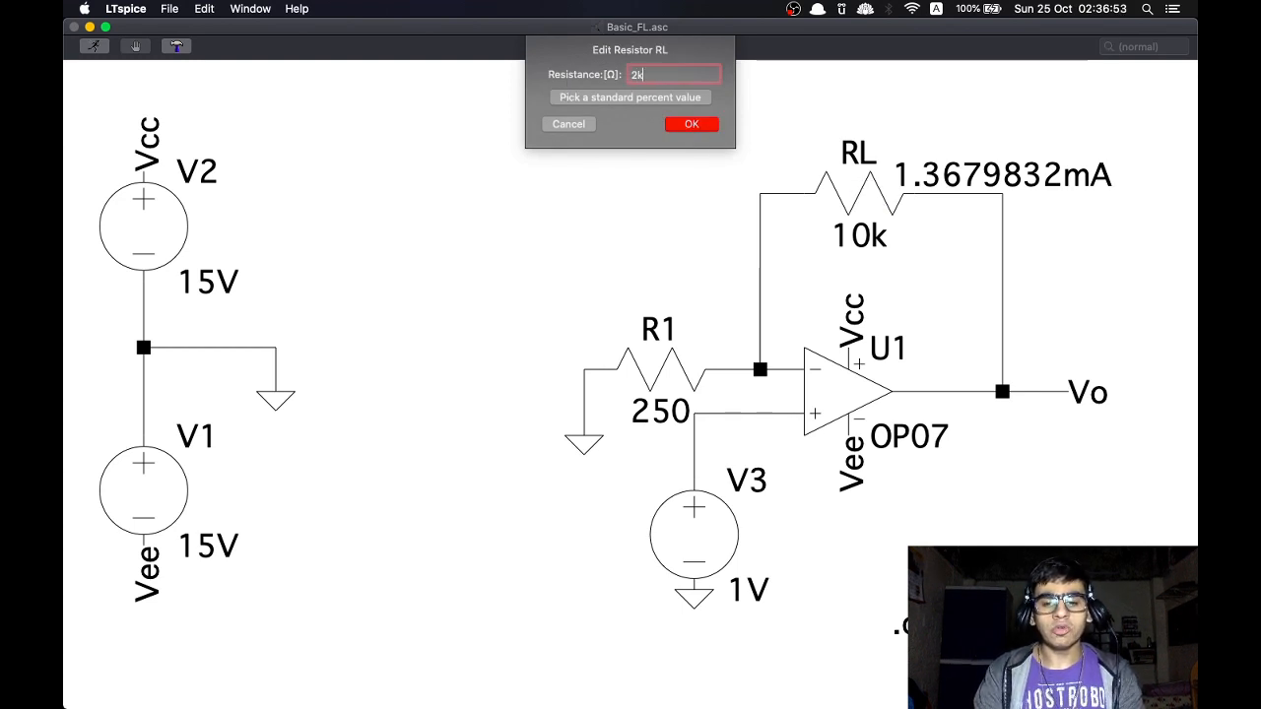
{"action": "key", "text": "Return"}
{"action": "right_click", "coordinate": [677, 205]}
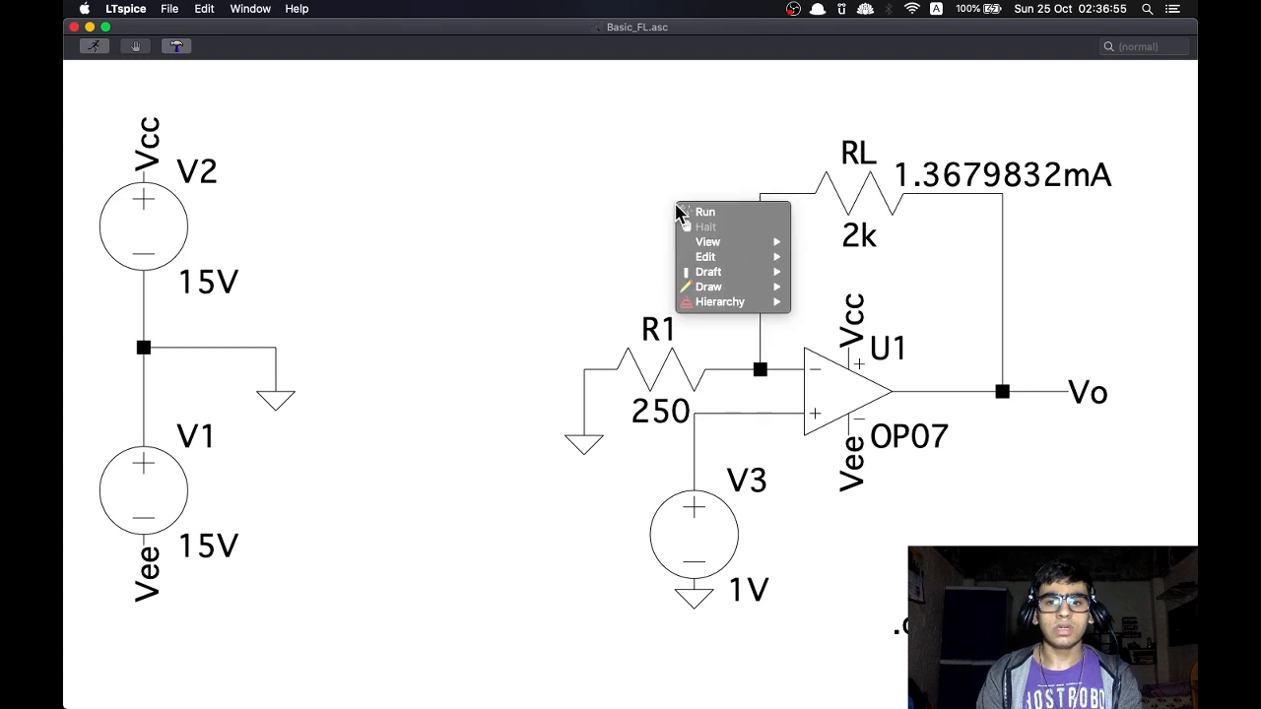
{"action": "left_click", "coordinate": [701, 213]}
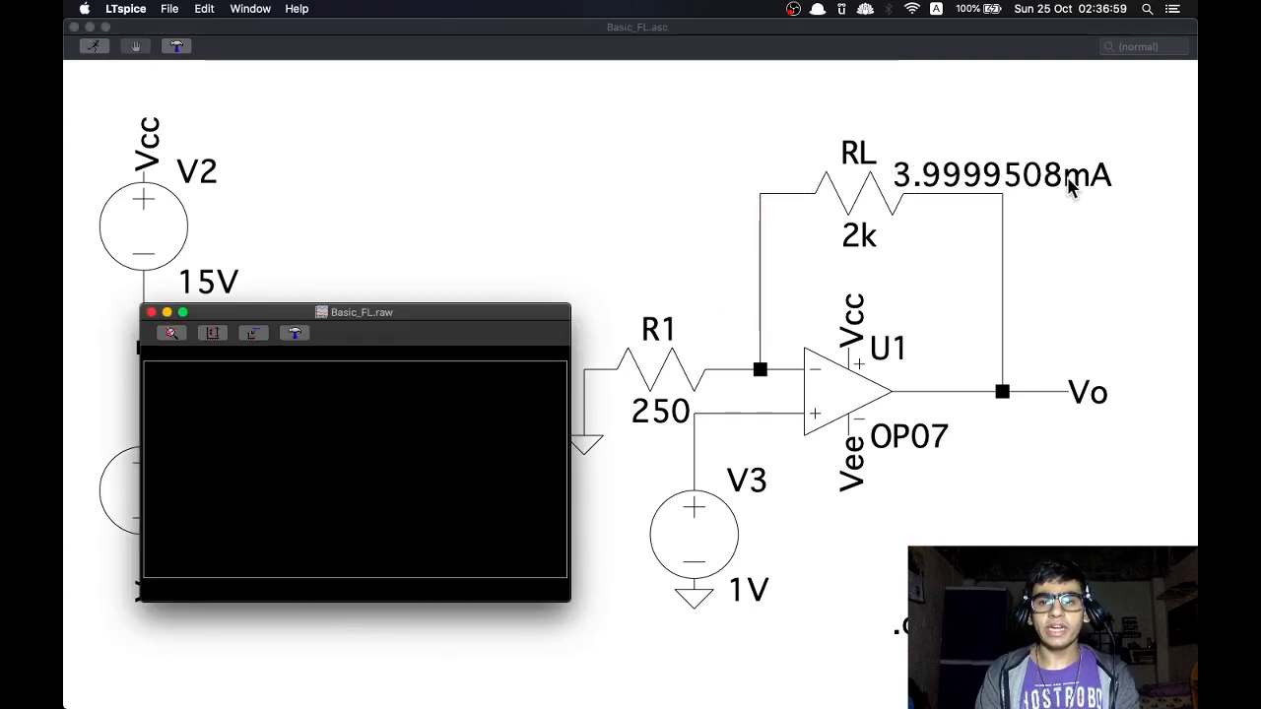
{"action": "left_click", "coordinate": [150, 313]}
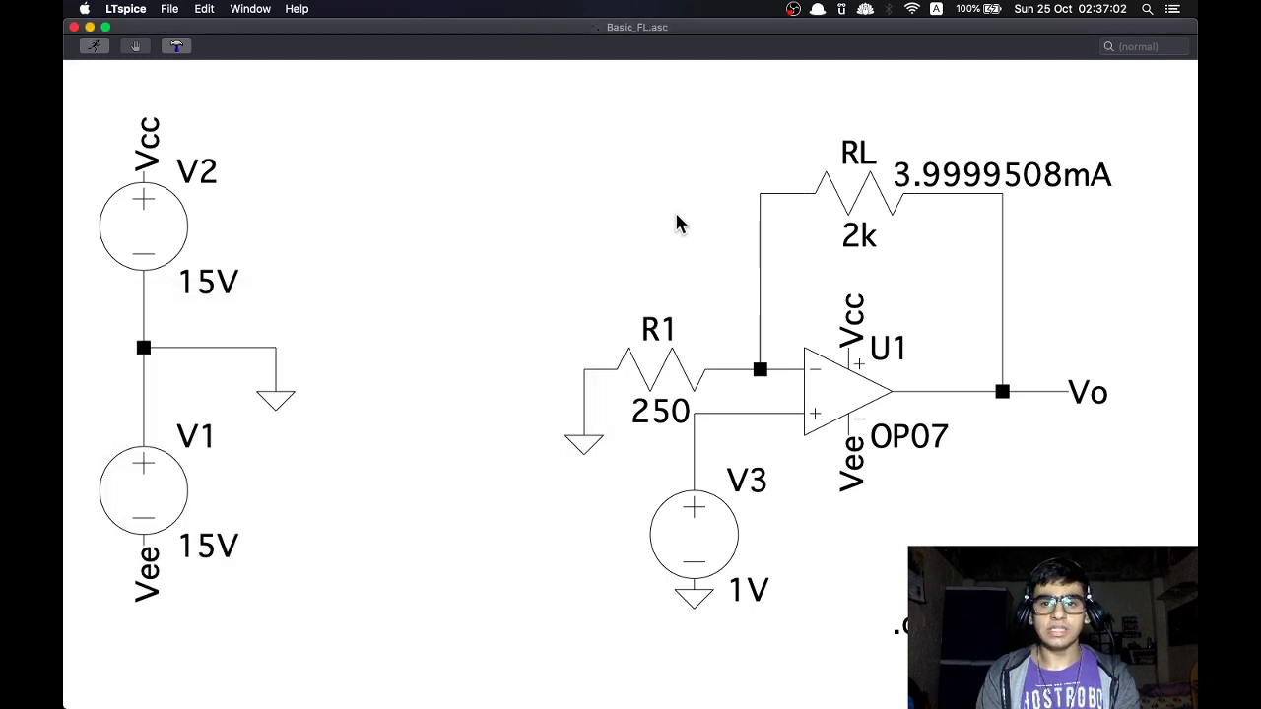
Open the feedback resistor RL for editing and clear its resistance value
{"action": "right_click", "coordinate": [867, 180]}
{"action": "key", "text": "BackSpace"}
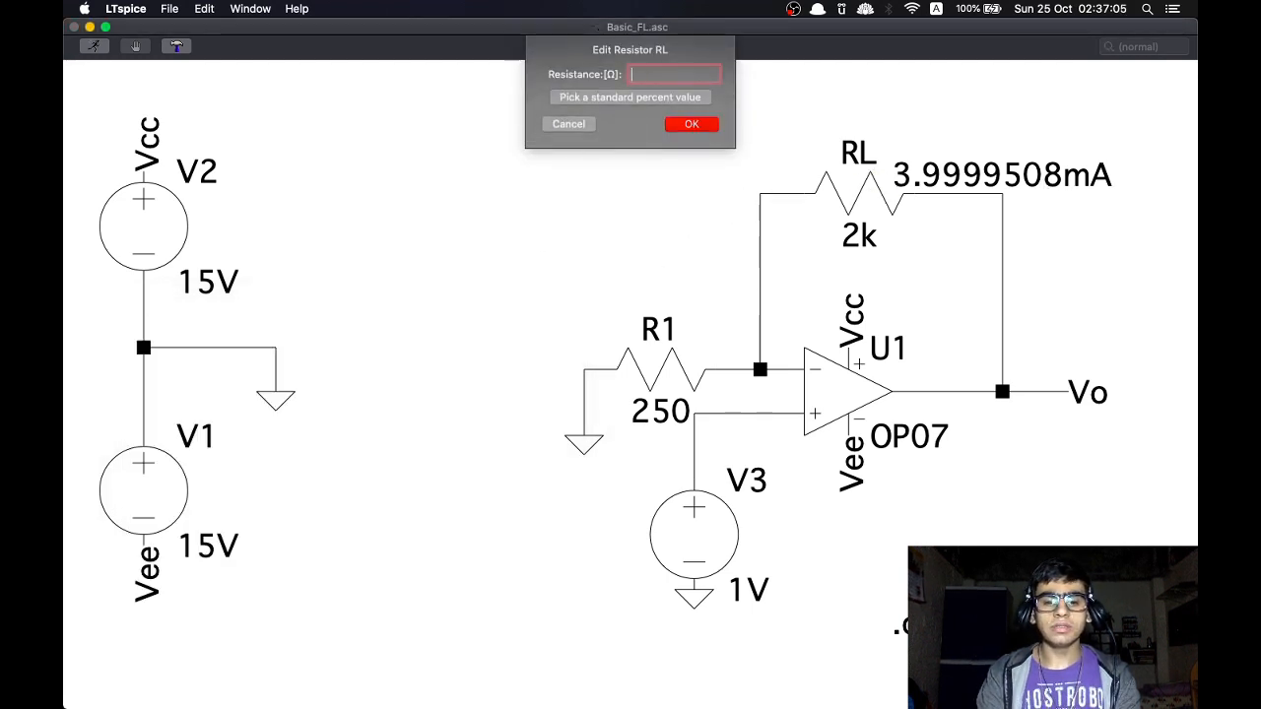